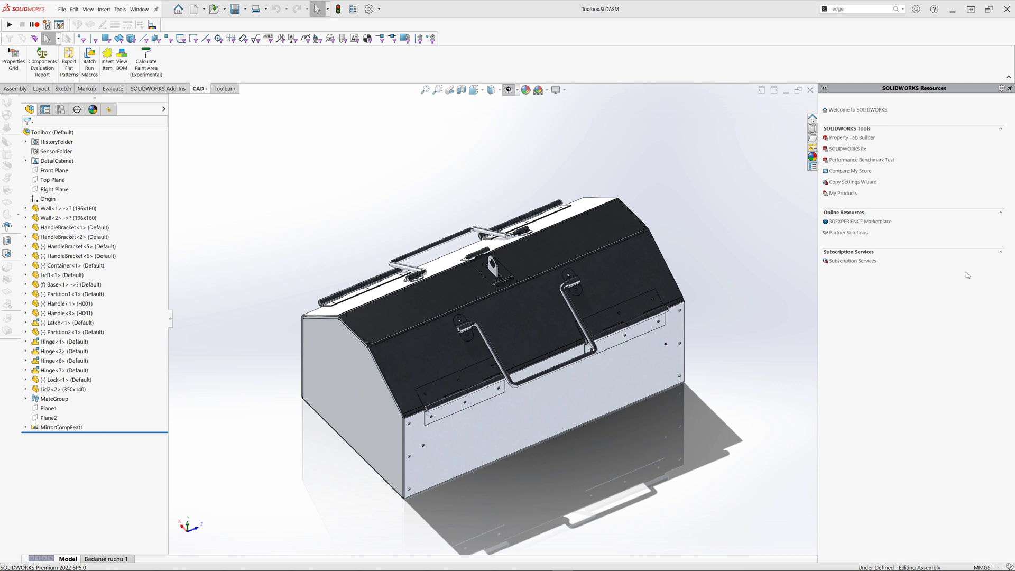
Step: Select the Wall, HandleBracket and Handle components, then clear the selection
click(85, 210)
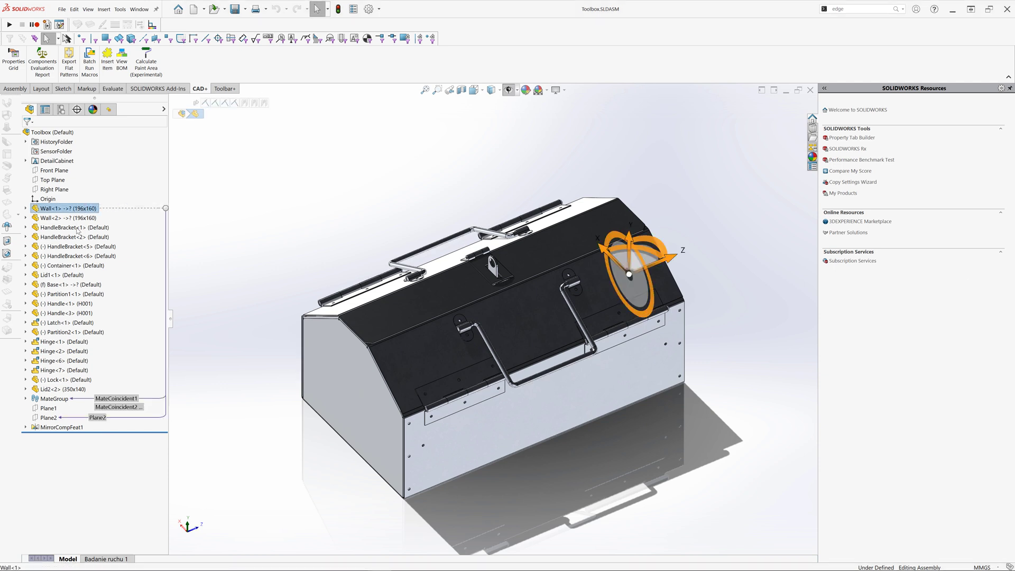
click(77, 228)
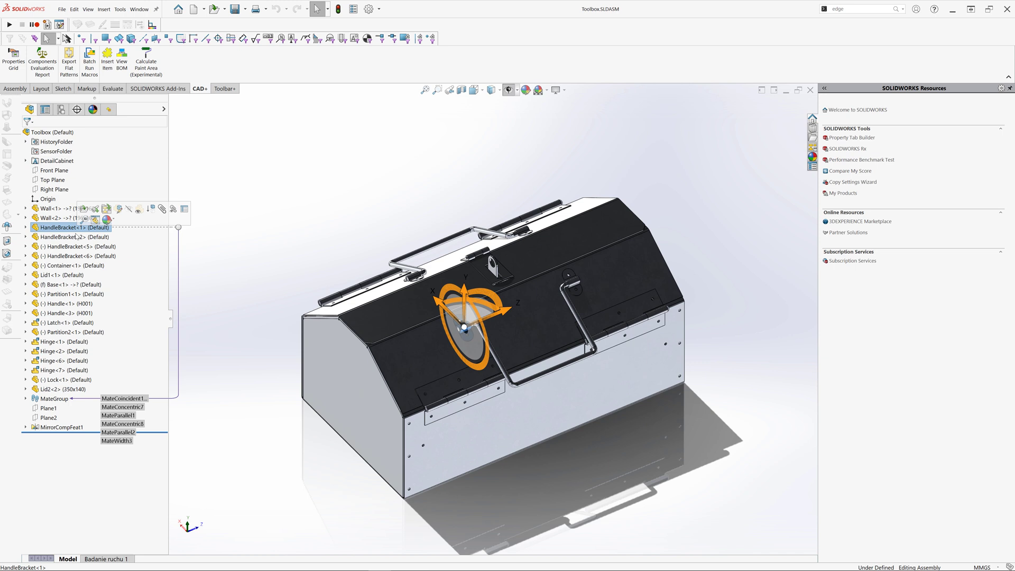
click(81, 305)
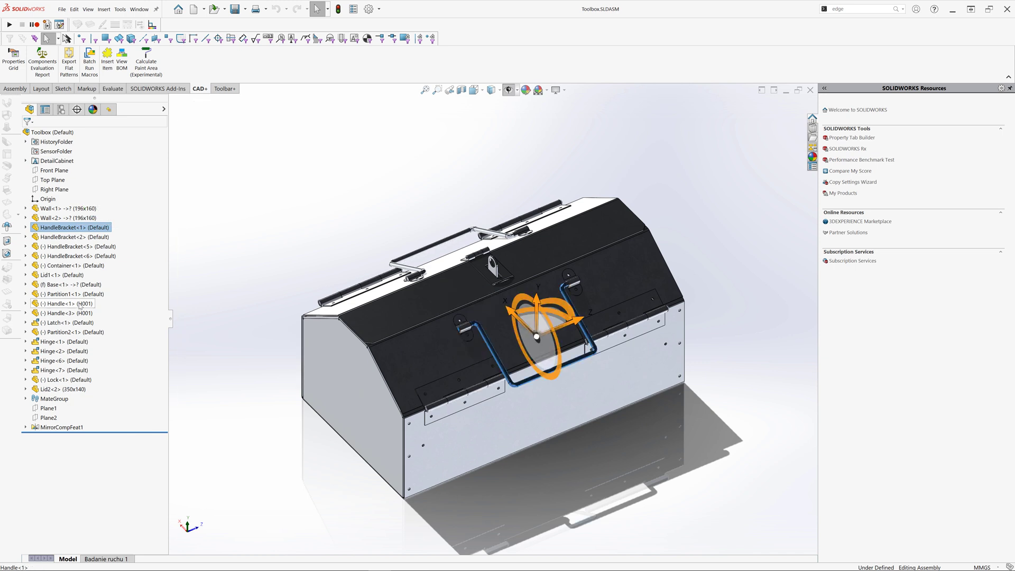
click(312, 210)
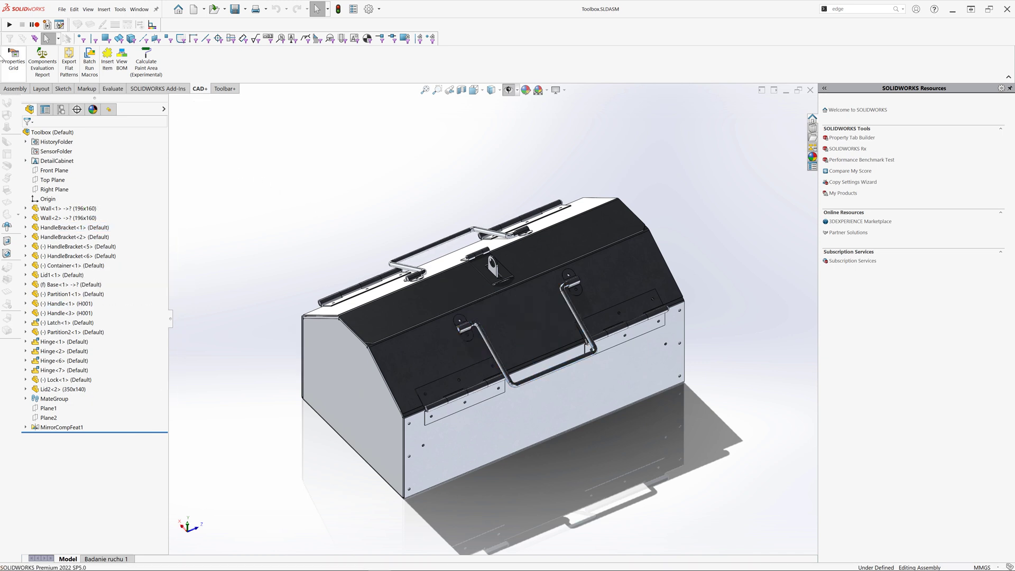
Step: List all top-level components in the properties grid, then close it without applying changes
click(13, 61)
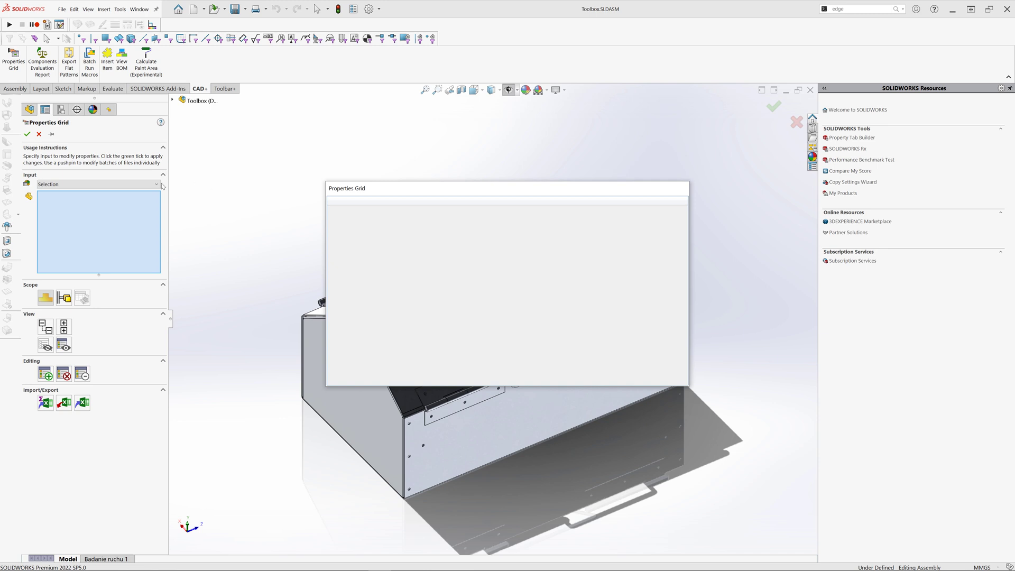
click(154, 185)
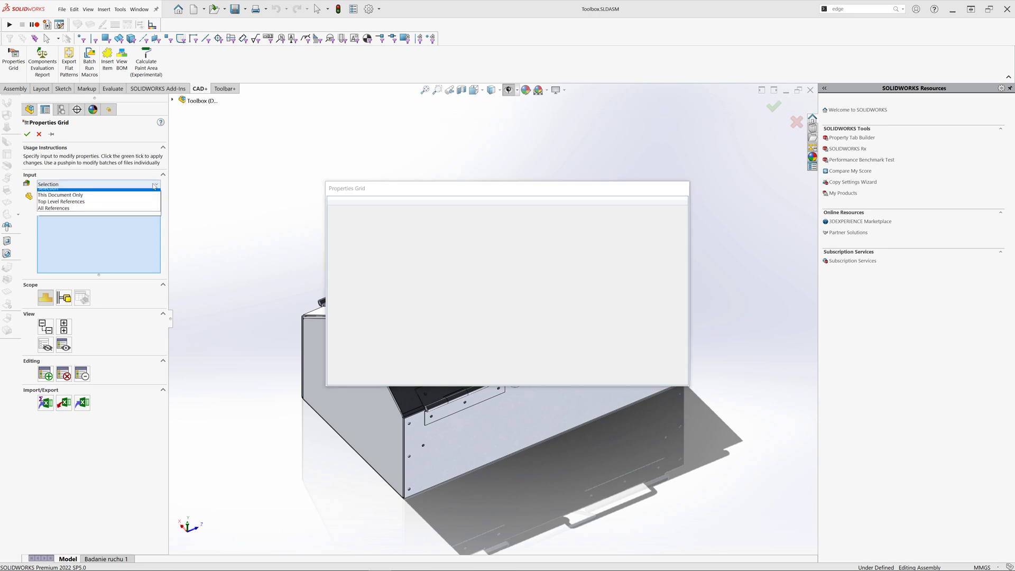
click(94, 206)
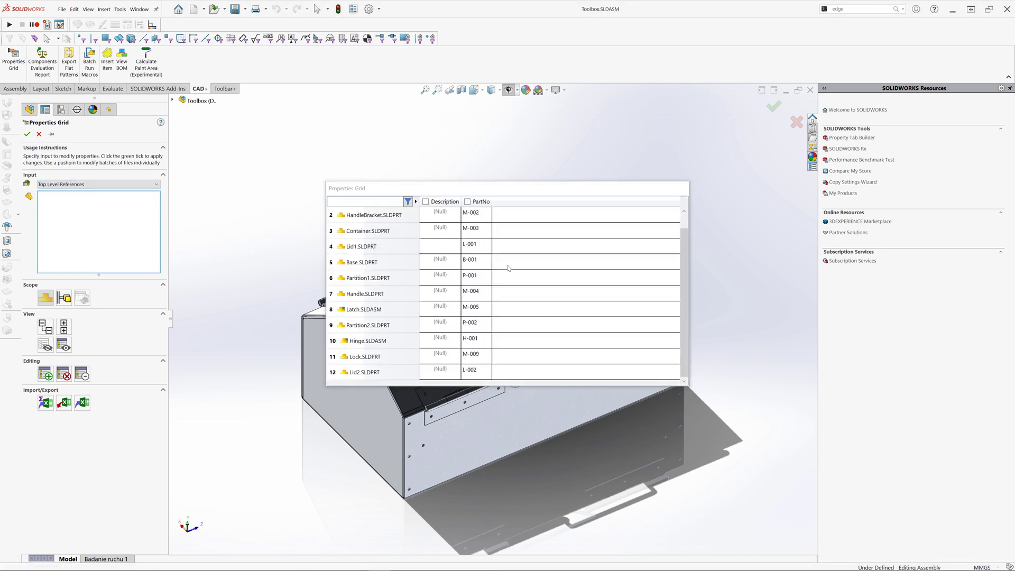
click(39, 134)
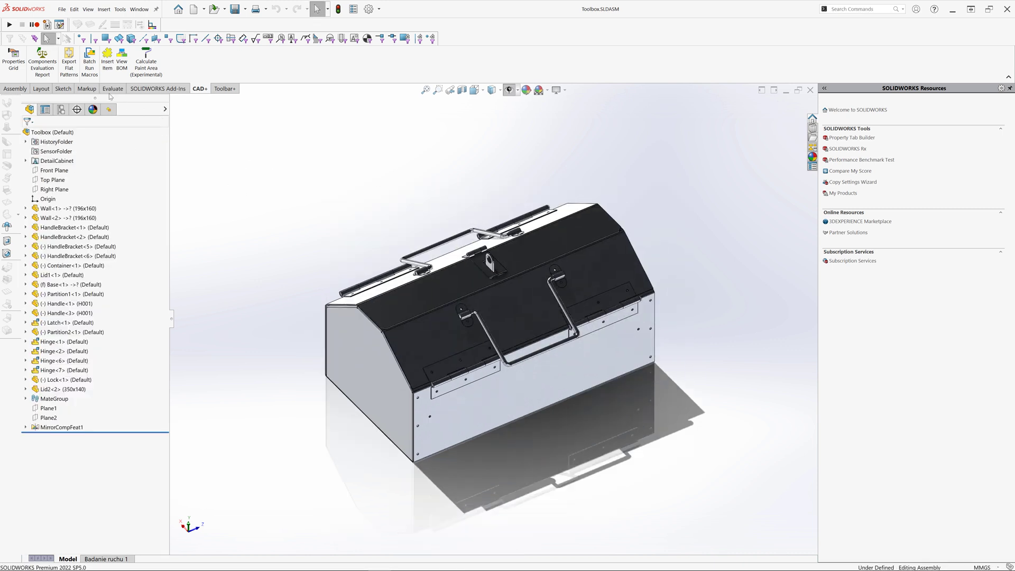
Step: In flat pattern export settings, include sheet metal and solid bodies and review the file name template
click(77, 73)
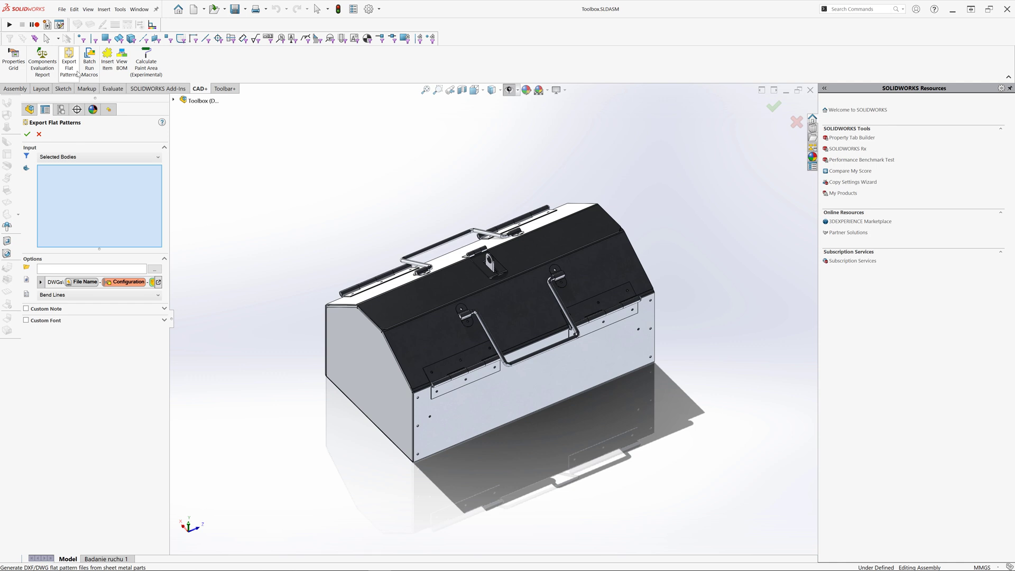
click(108, 157)
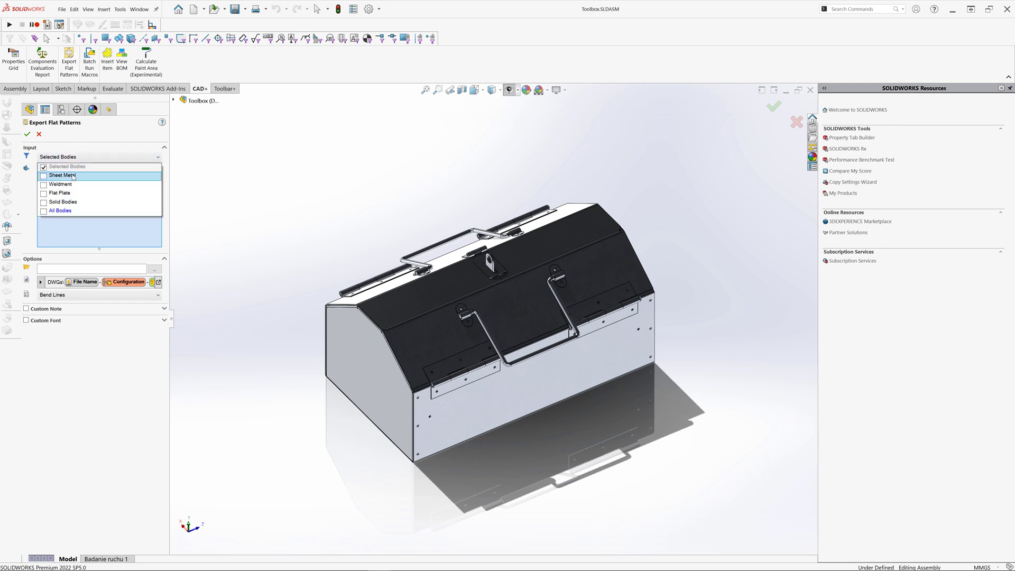
click(72, 176)
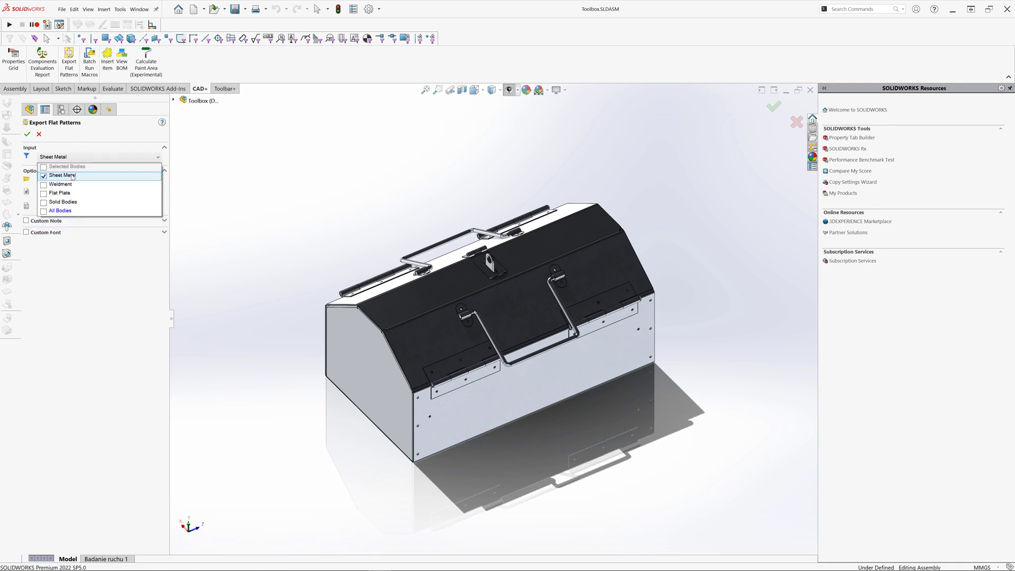
click(63, 202)
click(102, 241)
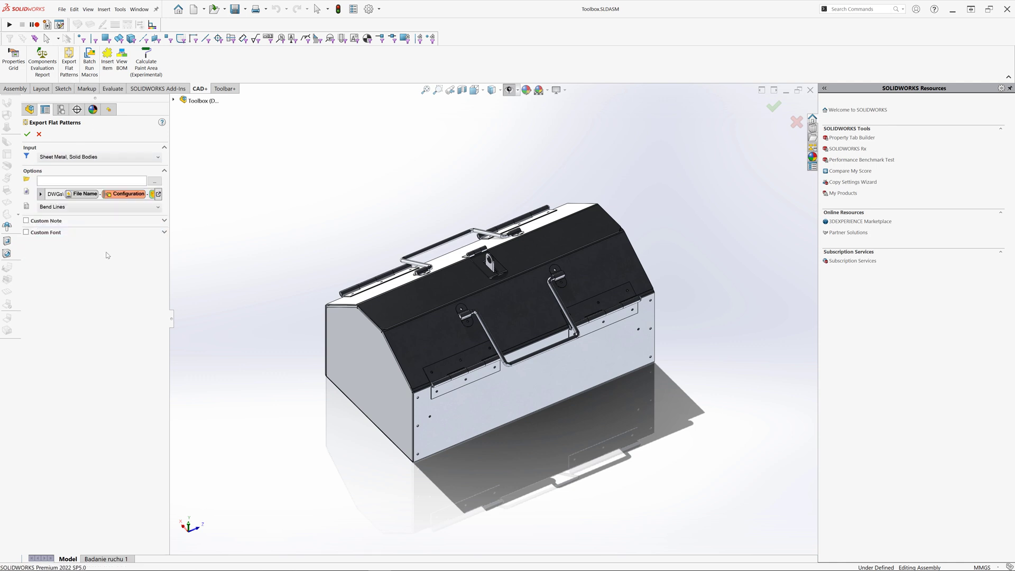
click(158, 194)
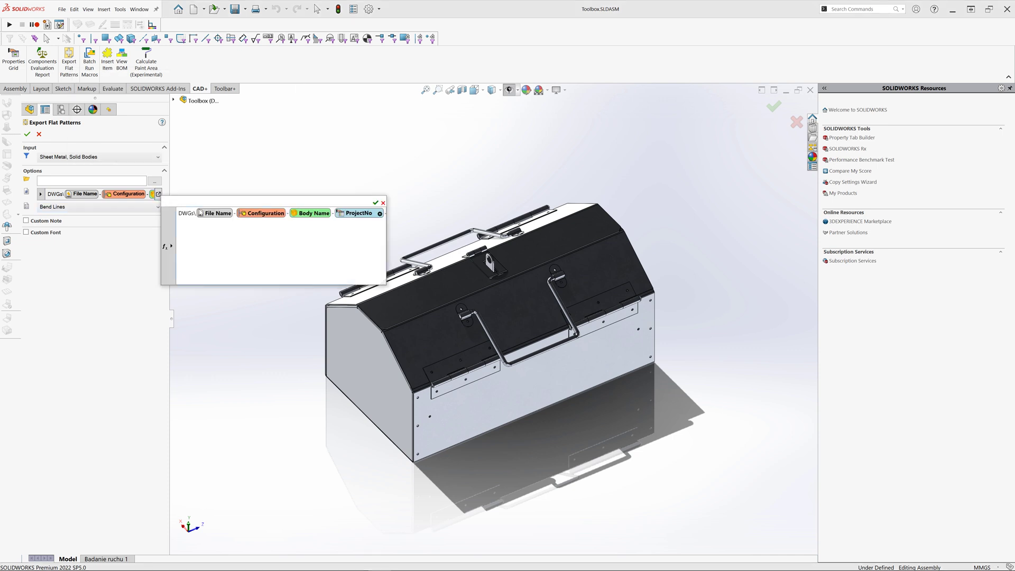
click(375, 203)
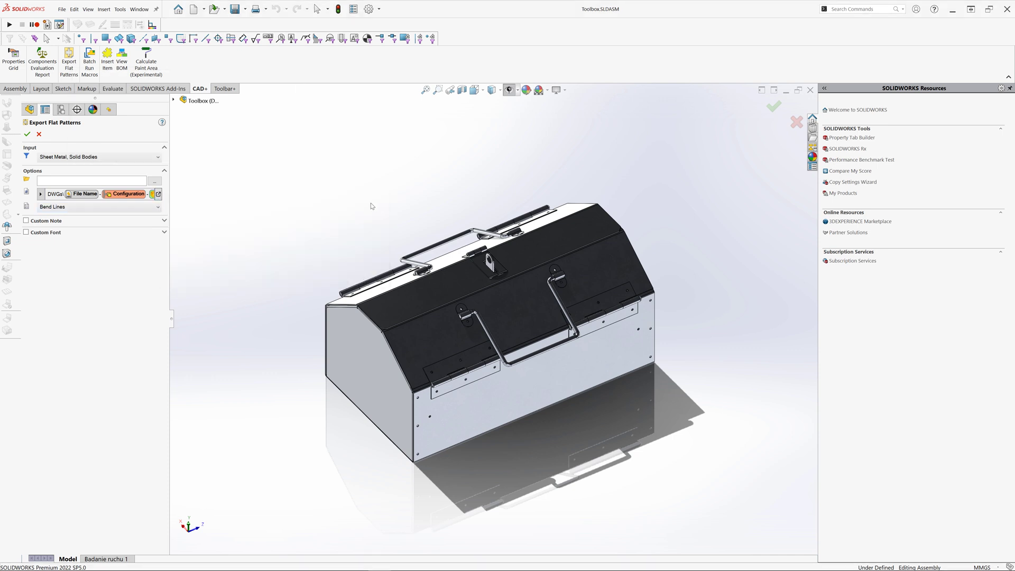
click(39, 135)
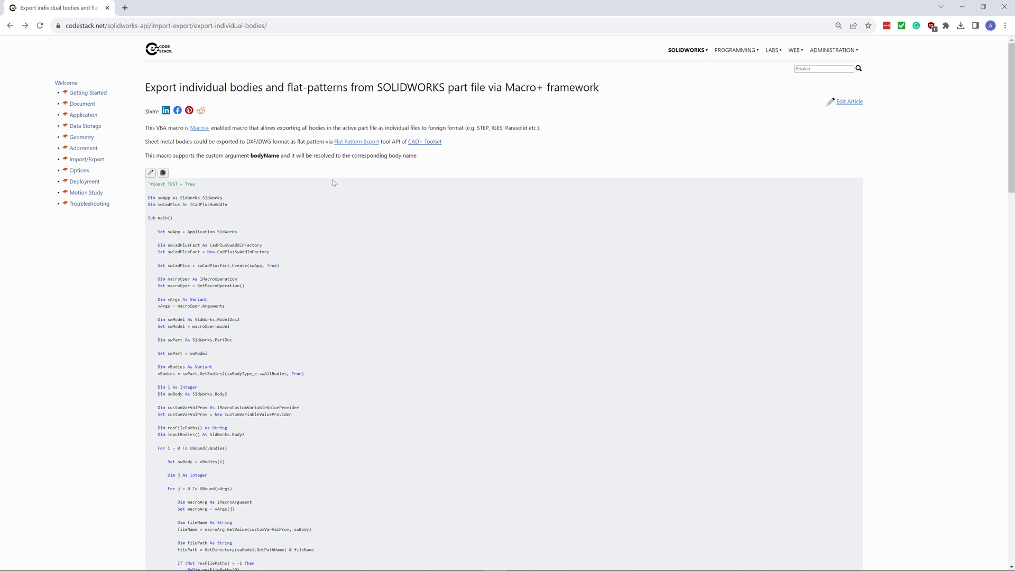
Step: Copy the macro code from CodeStack and start a new SOLIDWORKS macro file
click(163, 173)
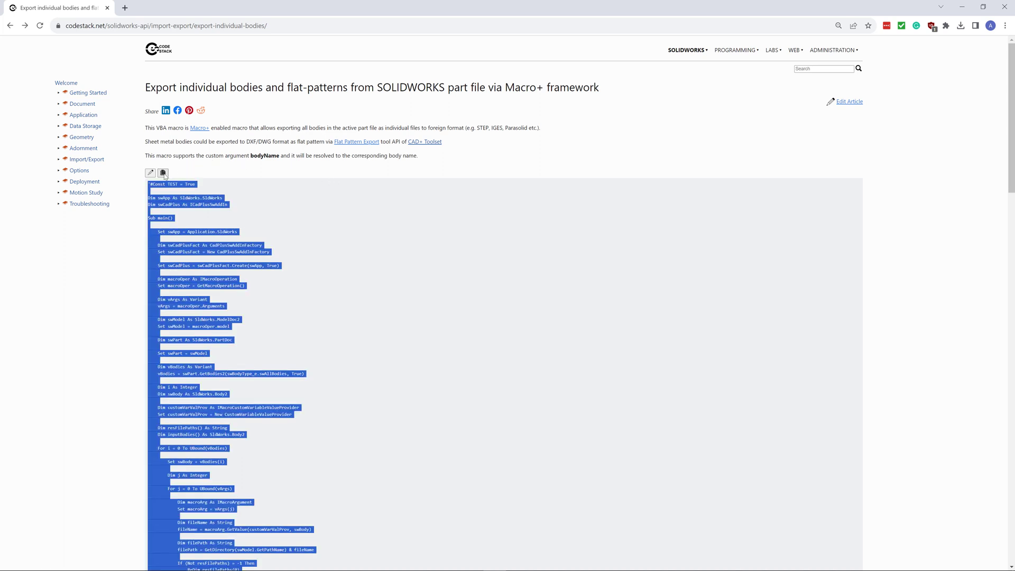
click(963, 7)
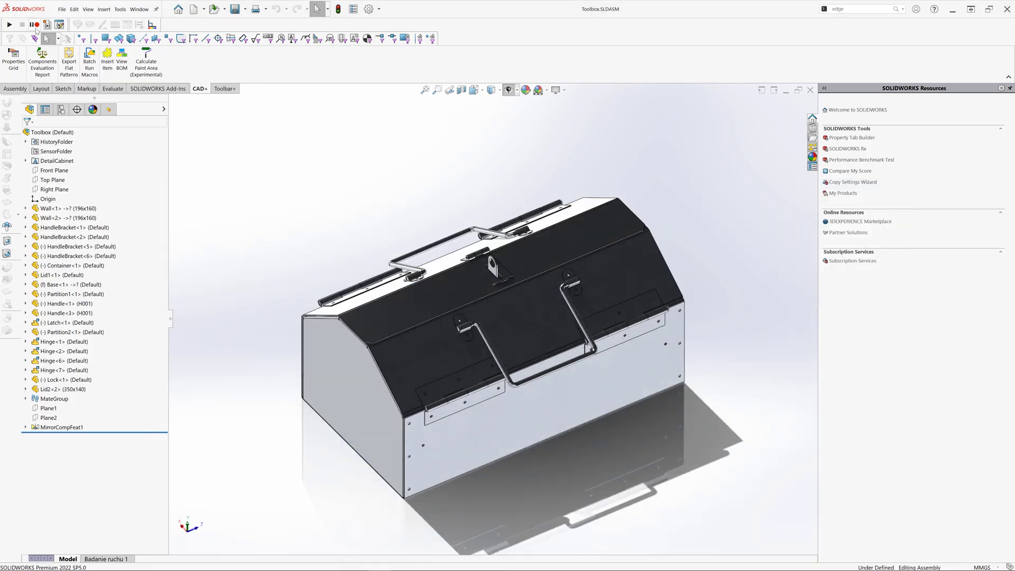
click(47, 25)
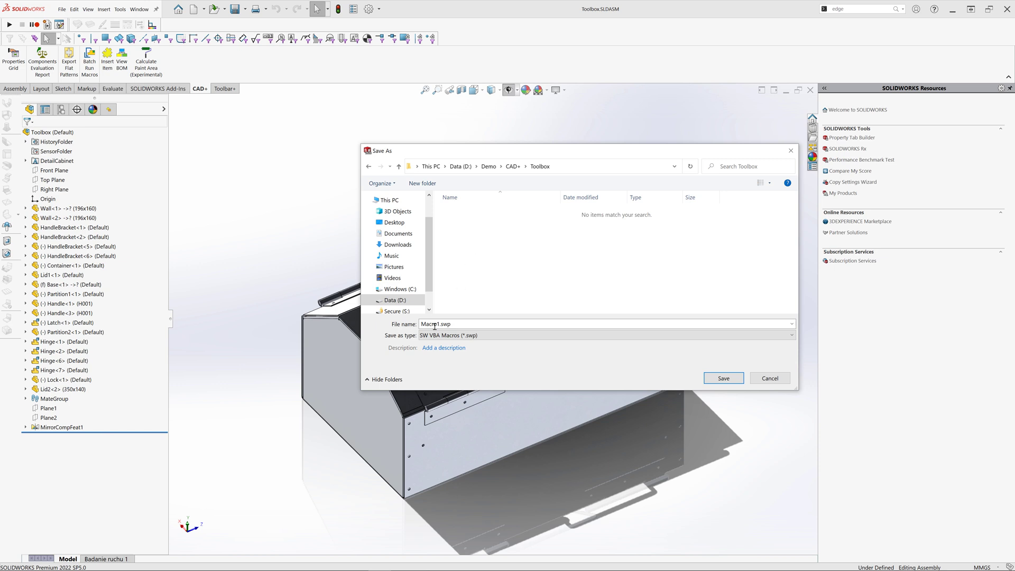
key(Right)
key(ctrl+a)
Step: Save the new macro file and replace its stub with the pasted export-bodies code
text(MyMacro)
key(Return)
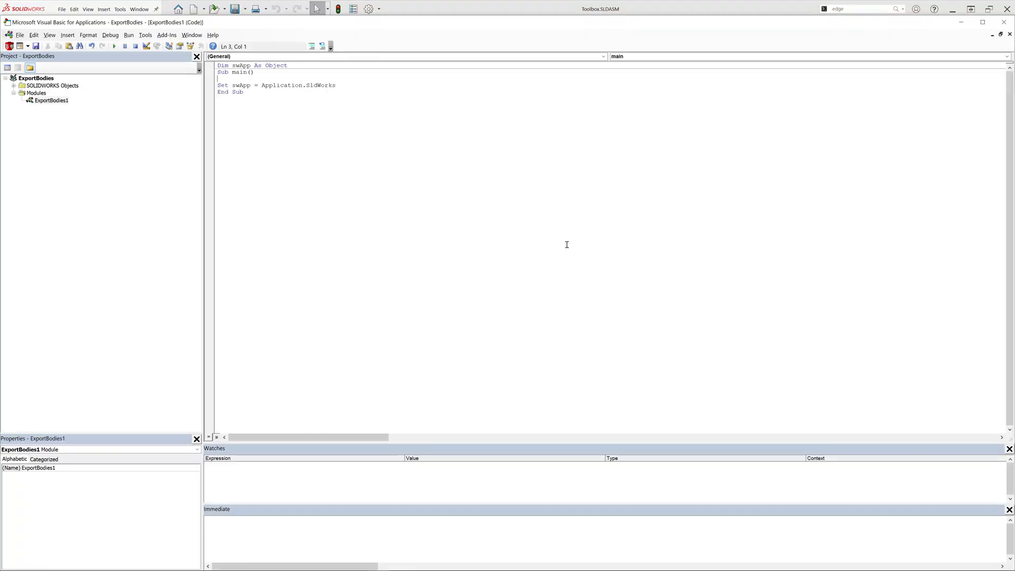
key(ctrl+a)
right_click(288, 95)
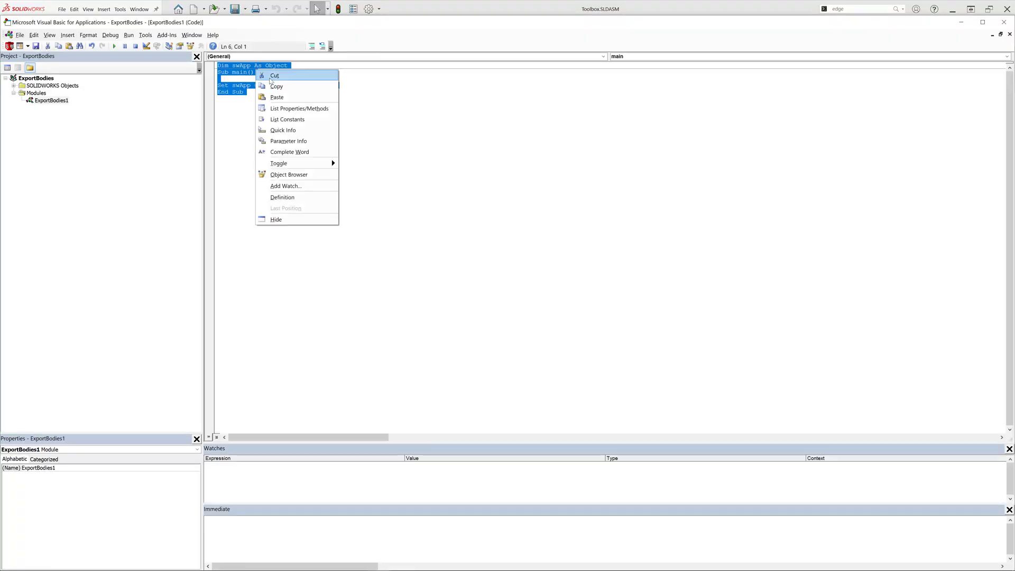
click(277, 97)
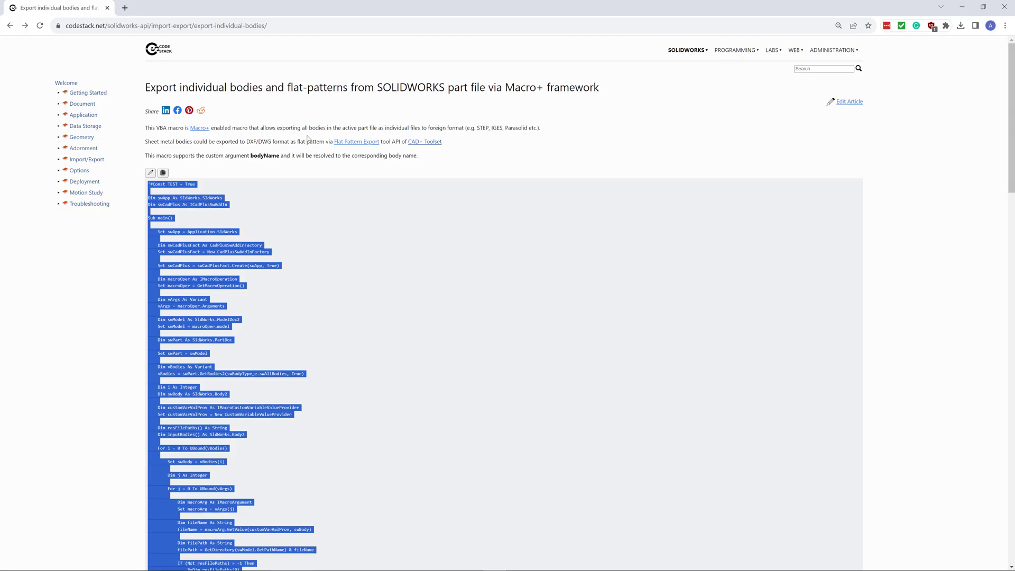
scroll(257, 196, down, 20)
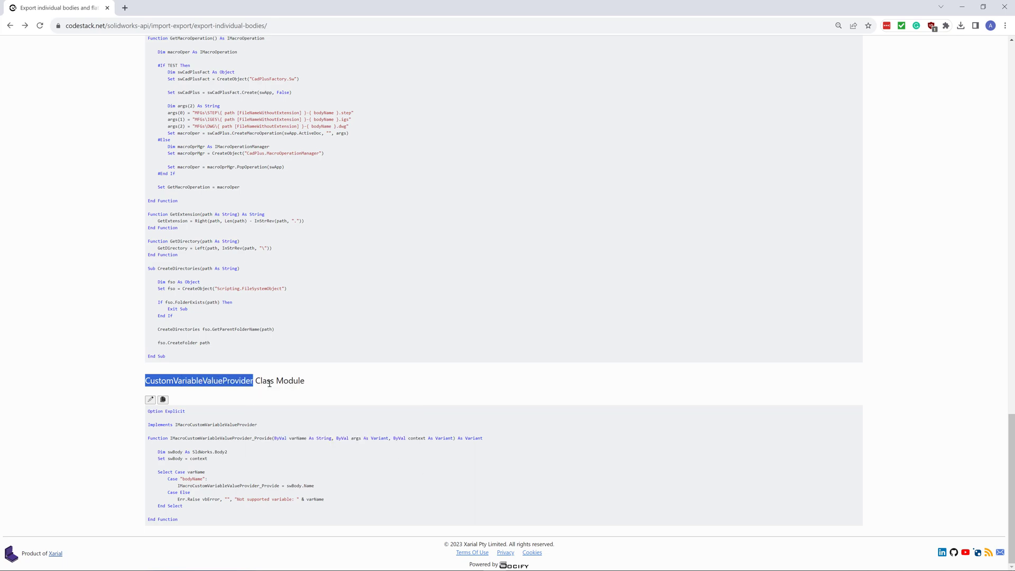
Step: Add a class module named CustomVariableValueProvider to the VBA project
click(964, 6)
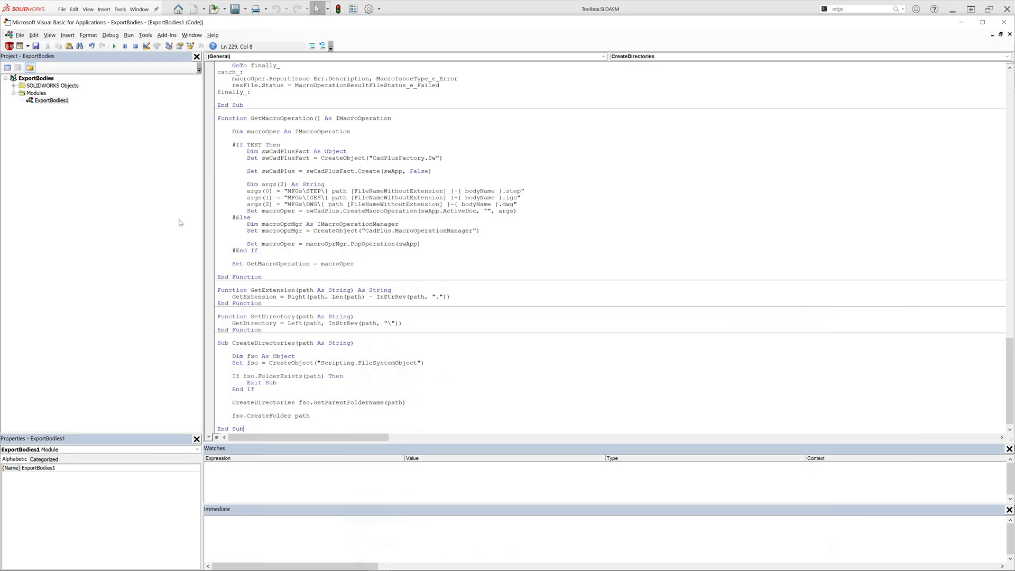
right_click(40, 94)
mouse_move(83, 146)
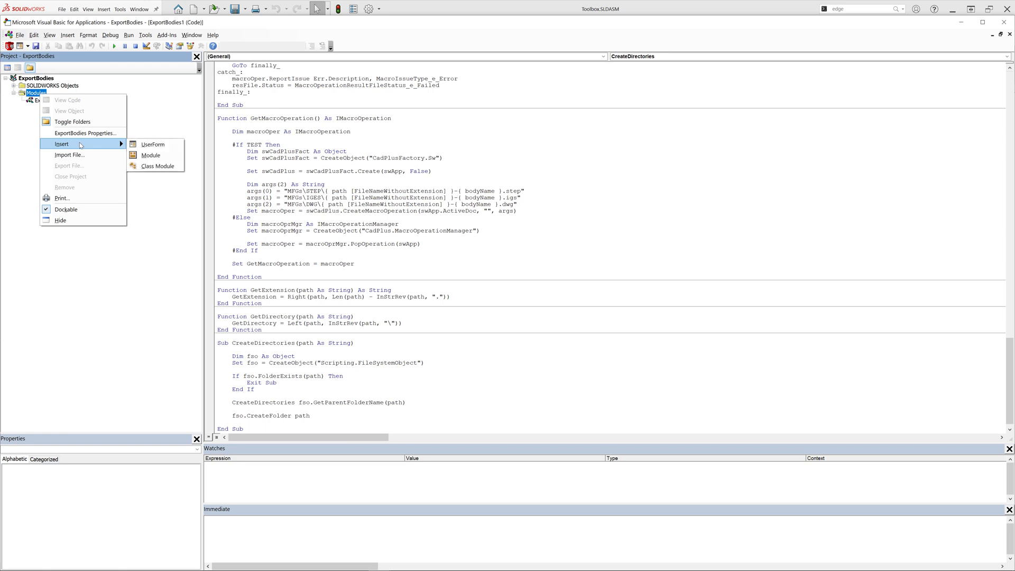
click(136, 167)
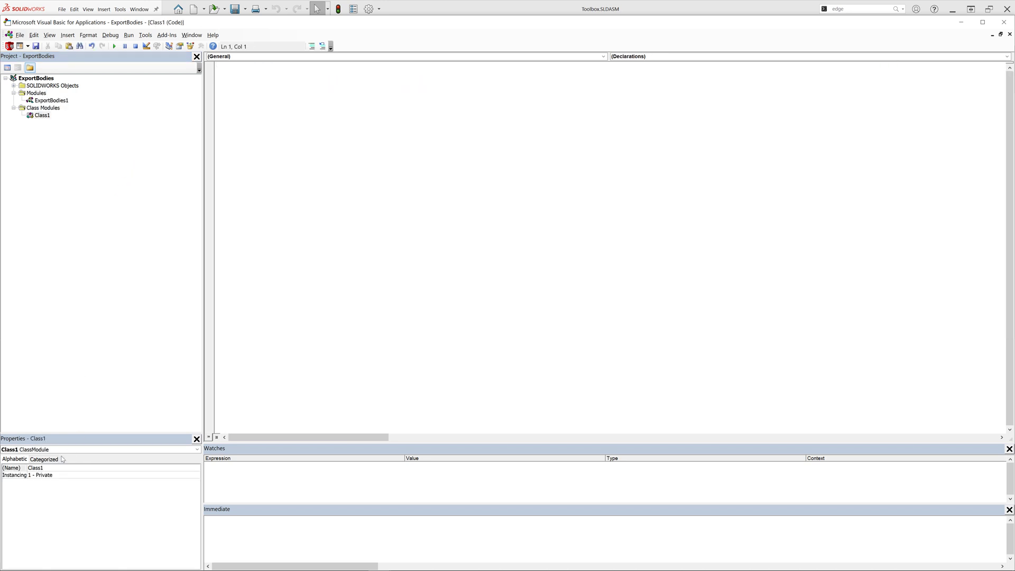
click(24, 469)
key(ctrl+v)
key(Return)
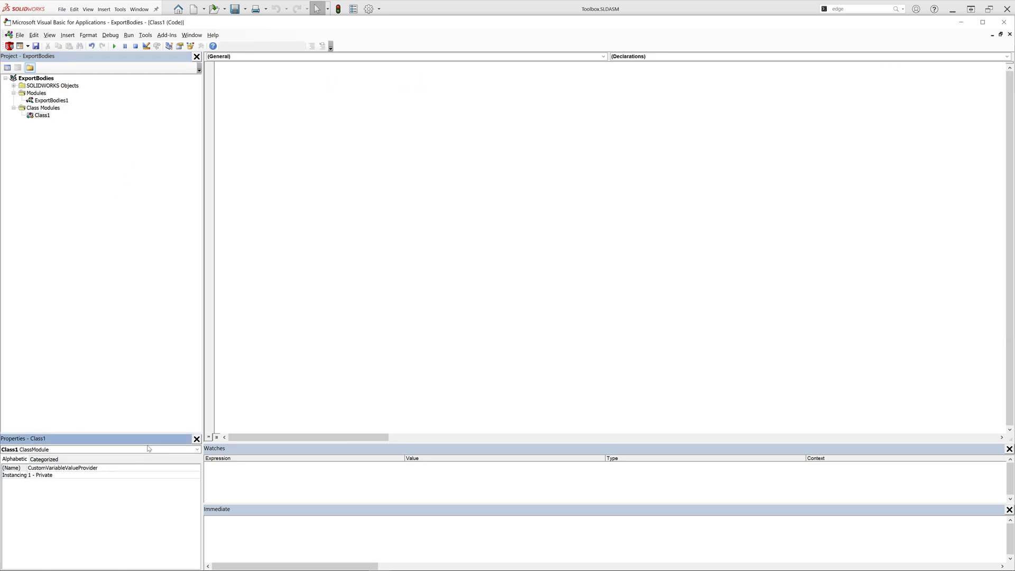
key(alt+Tab)
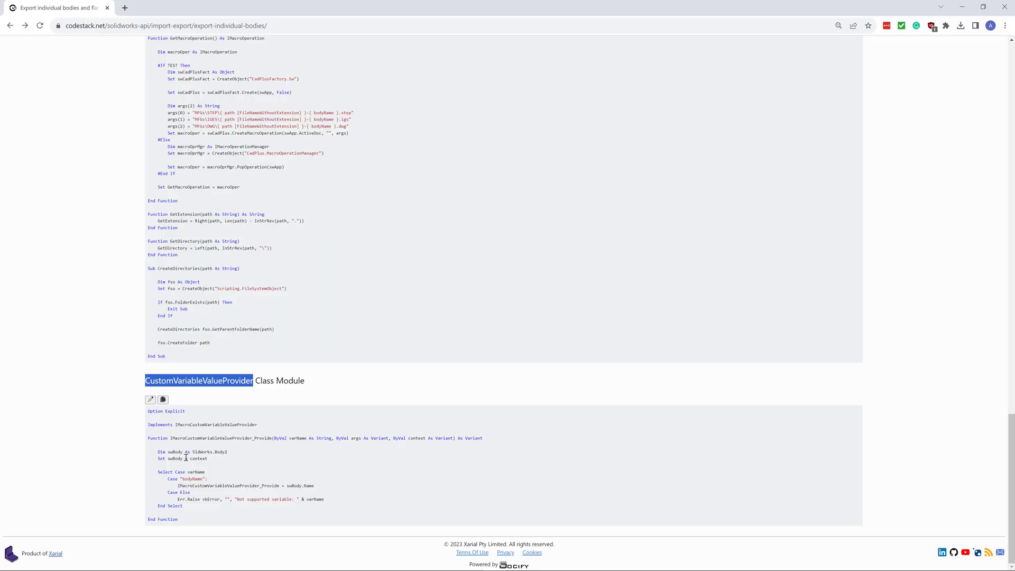
Step: Paste the CustomVariableValueProvider class code from CodeStack into the new class module
click(163, 400)
click(962, 7)
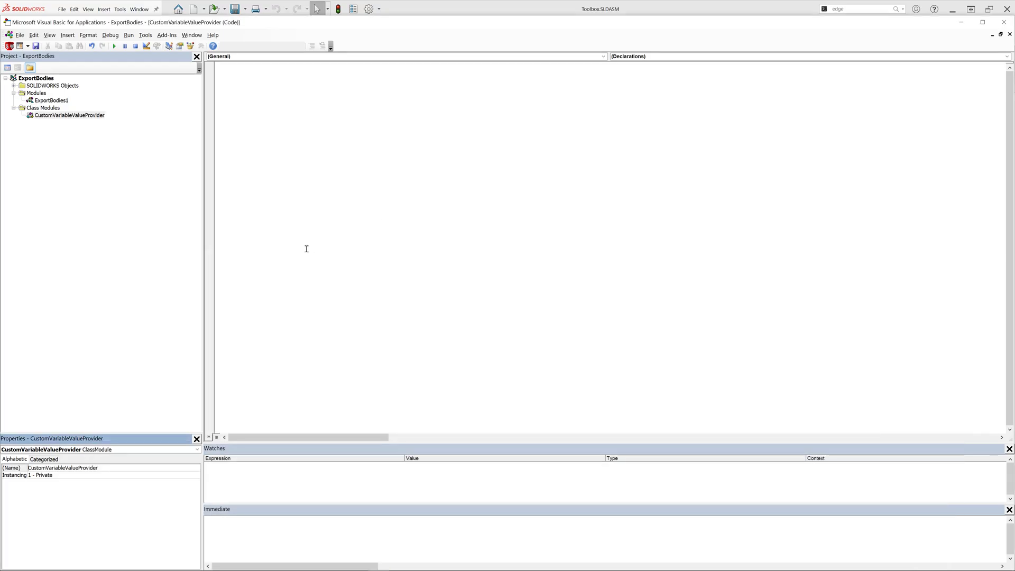
click(306, 249)
right_click(300, 113)
click(321, 140)
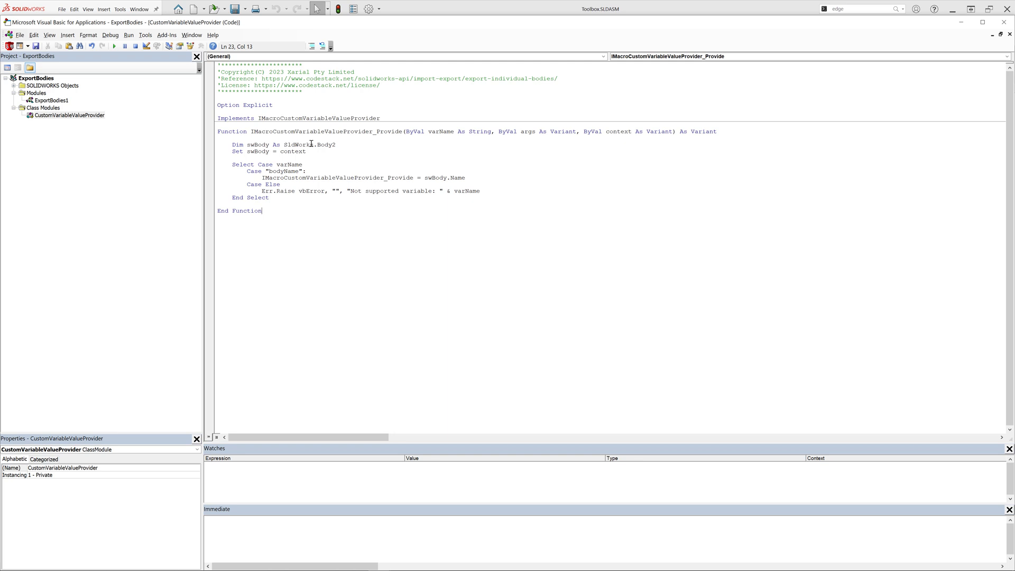
Step: Add CadPlusSwAddInComAPI.tlb as a reference to the ExportBodies project
double_click(58, 101)
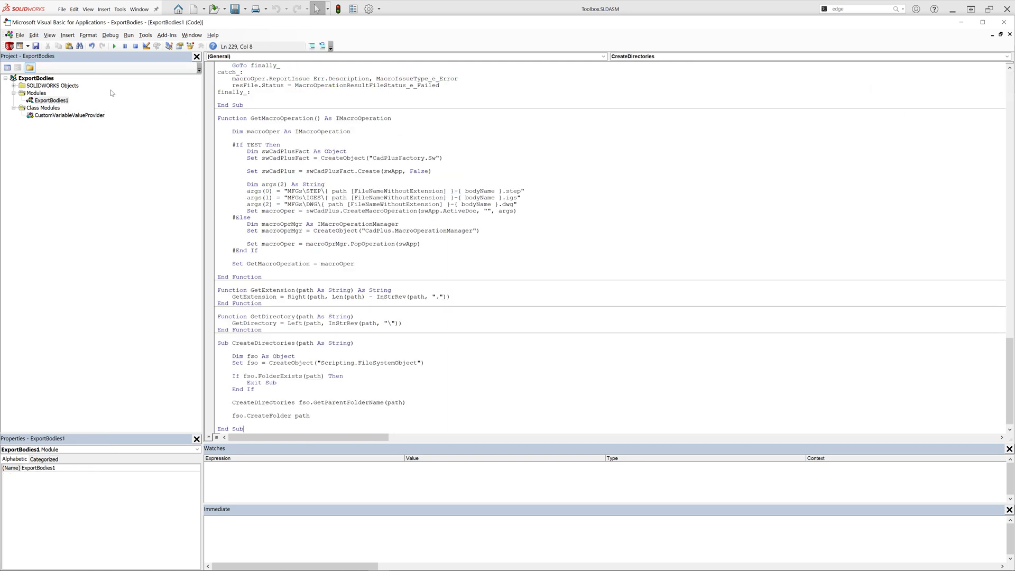
click(145, 35)
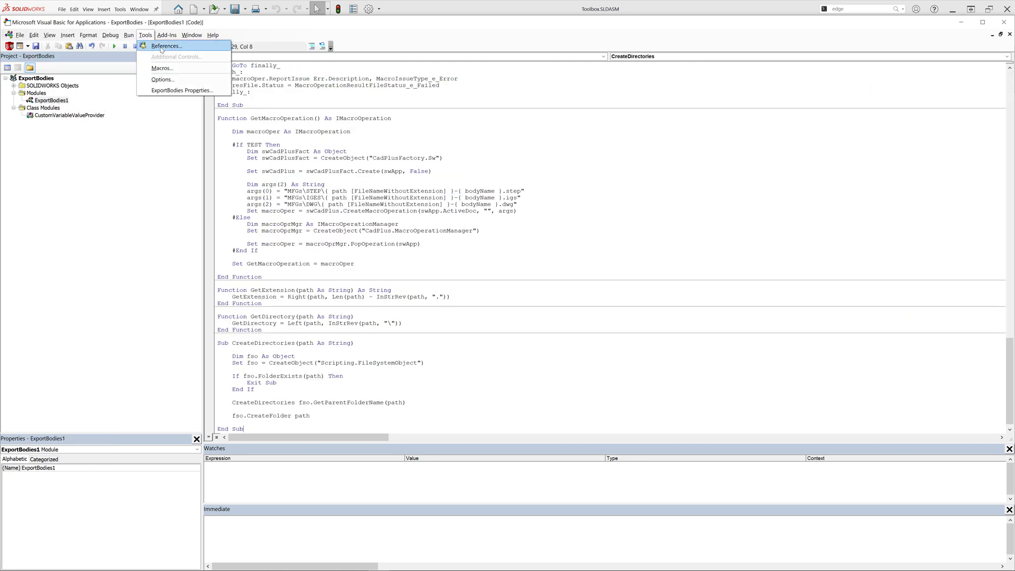
click(155, 49)
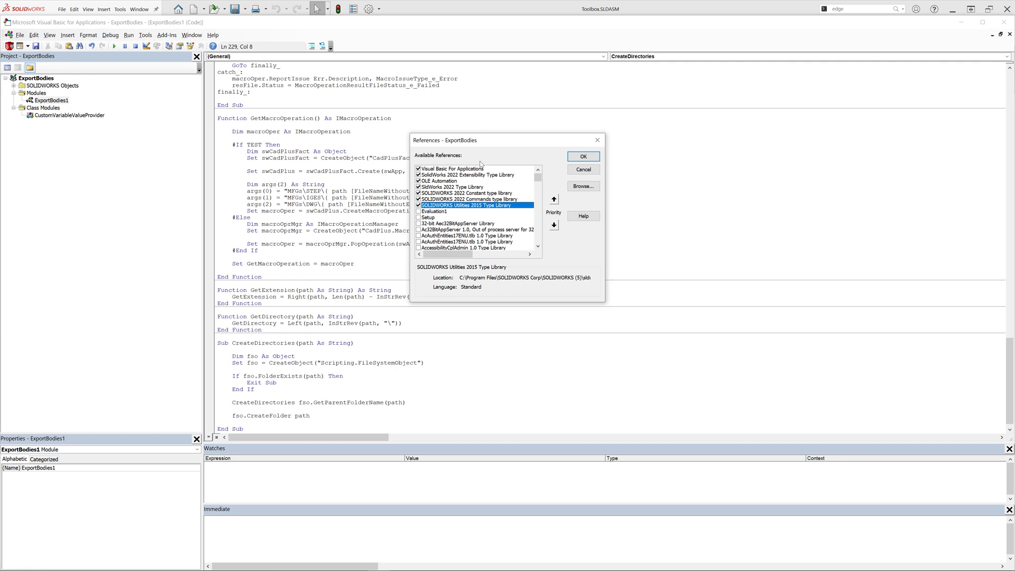
click(584, 186)
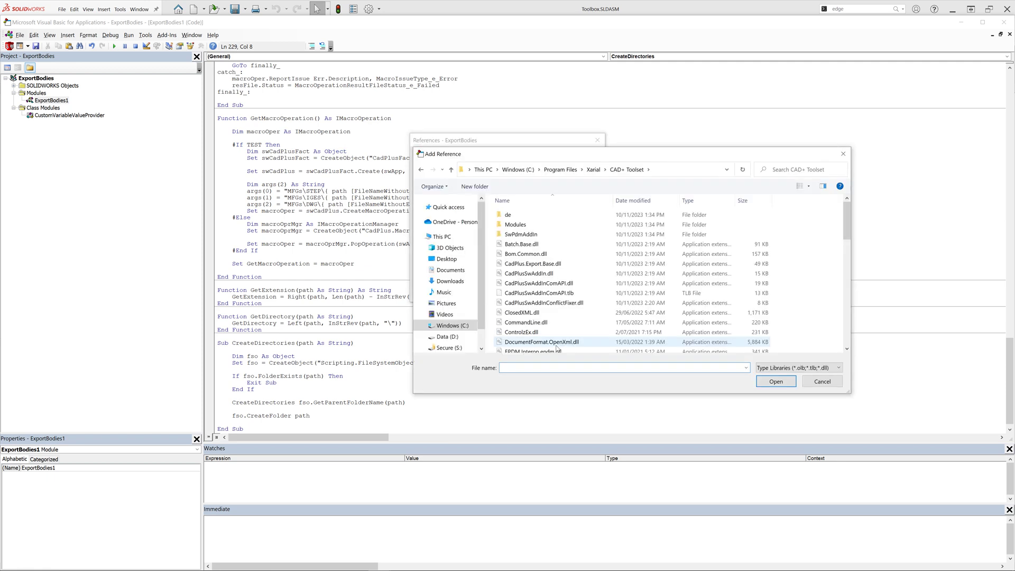
click(551, 295)
click(776, 382)
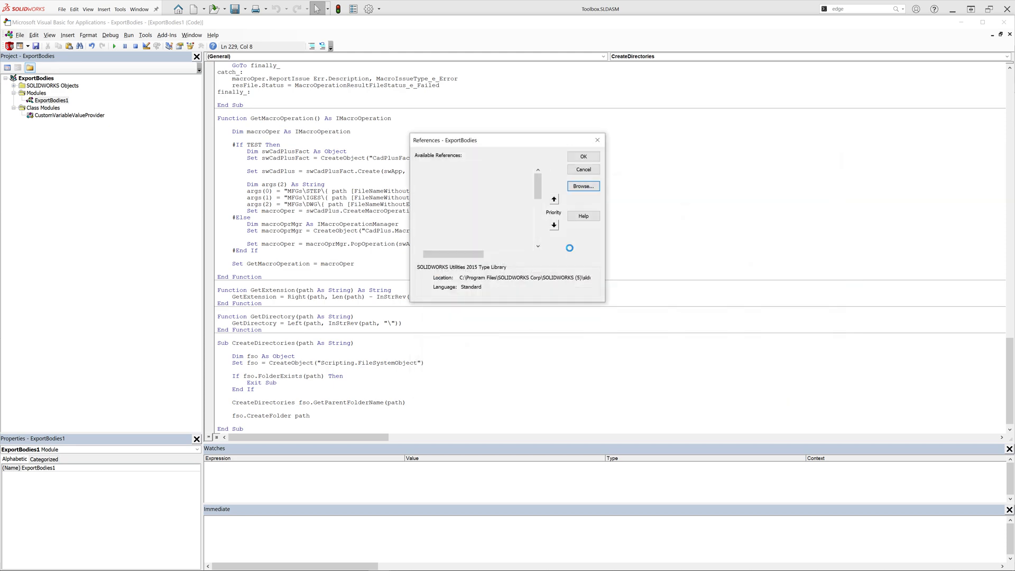
Step: Add Xarial.CadPlus.MacroPlus.tlb as a second reference and confirm the References dialog
scroll(513, 232, down, 1)
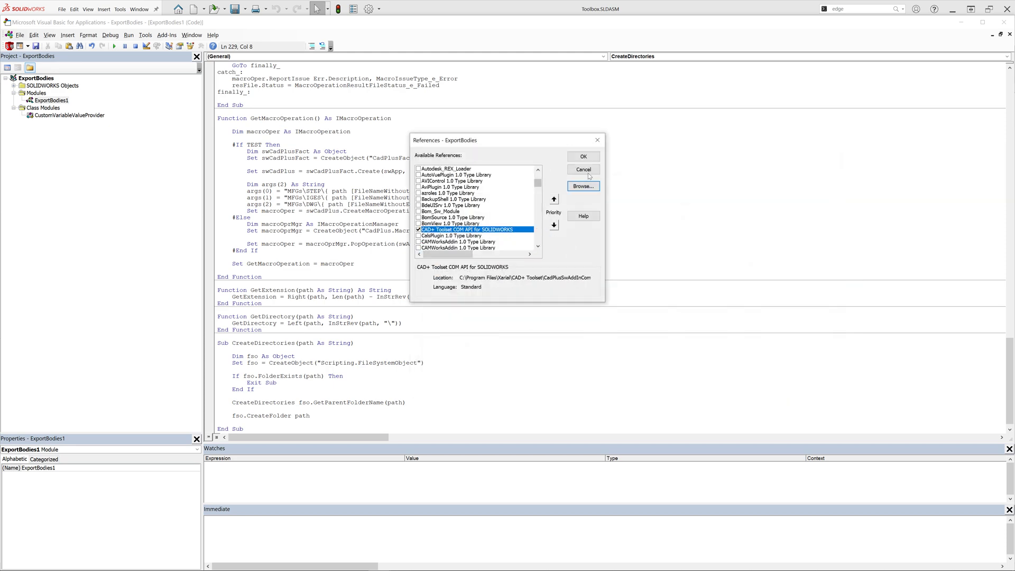
click(585, 189)
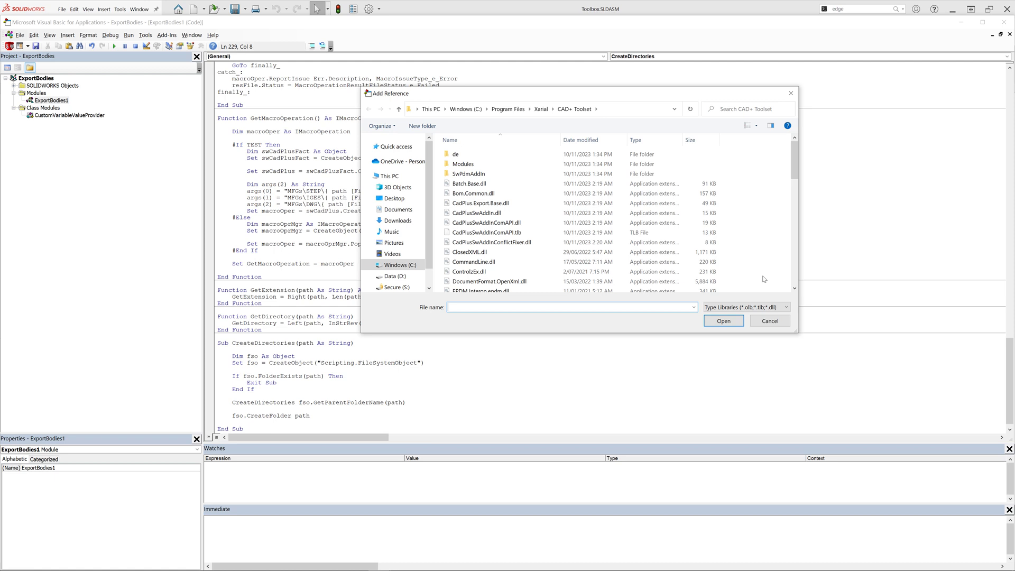
drag(797, 152, 797, 264)
click(487, 227)
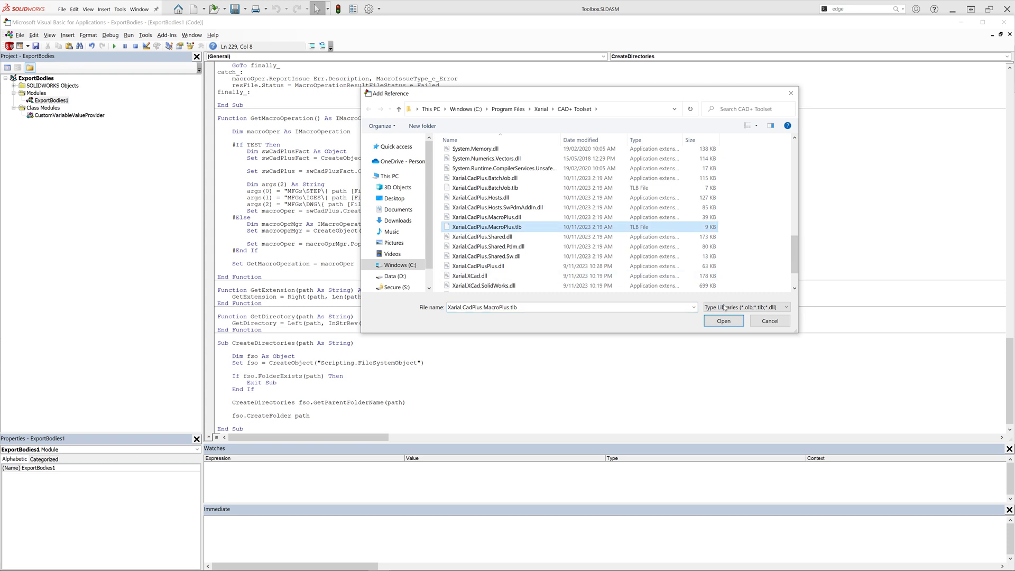
click(725, 321)
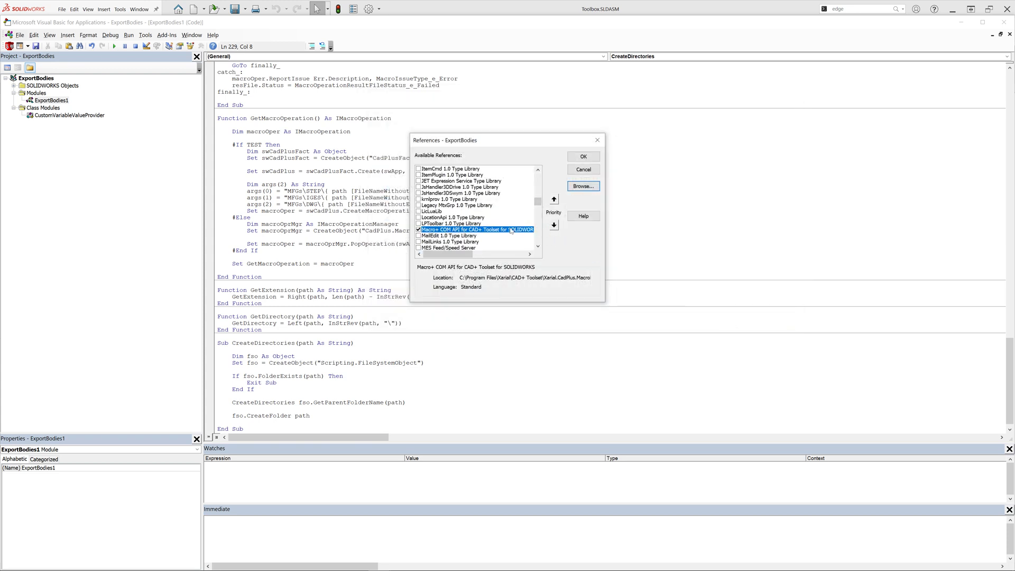
click(583, 157)
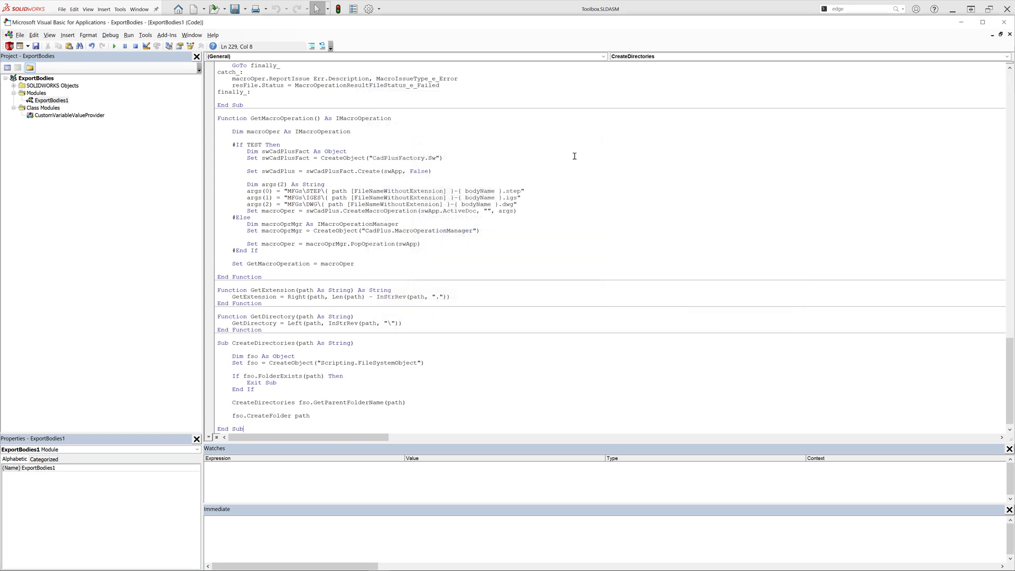
click(498, 137)
Step: Close the VBA editor and add ExportBodies.swp to a new Batch+ run on the assembly
click(1004, 22)
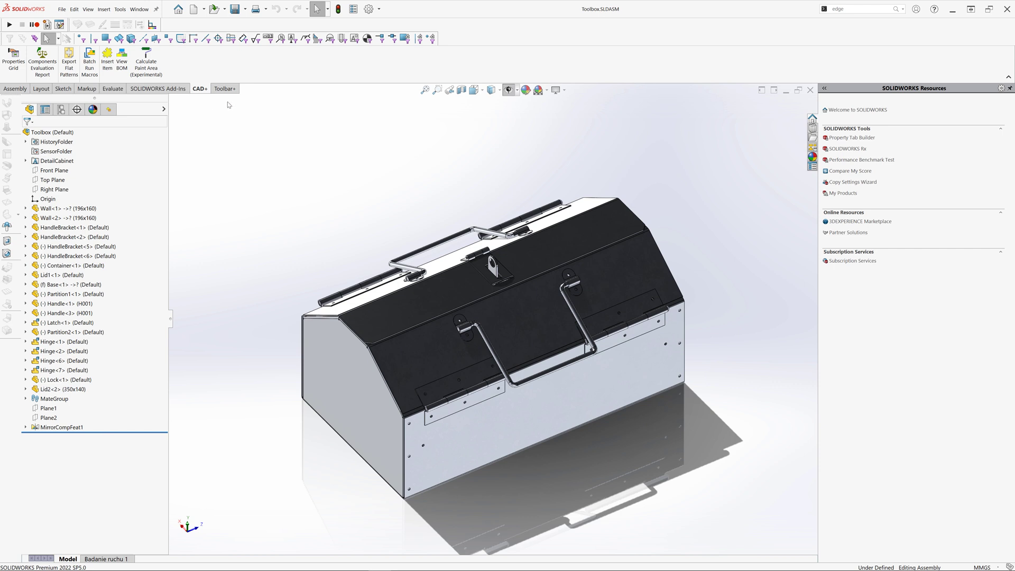
click(89, 64)
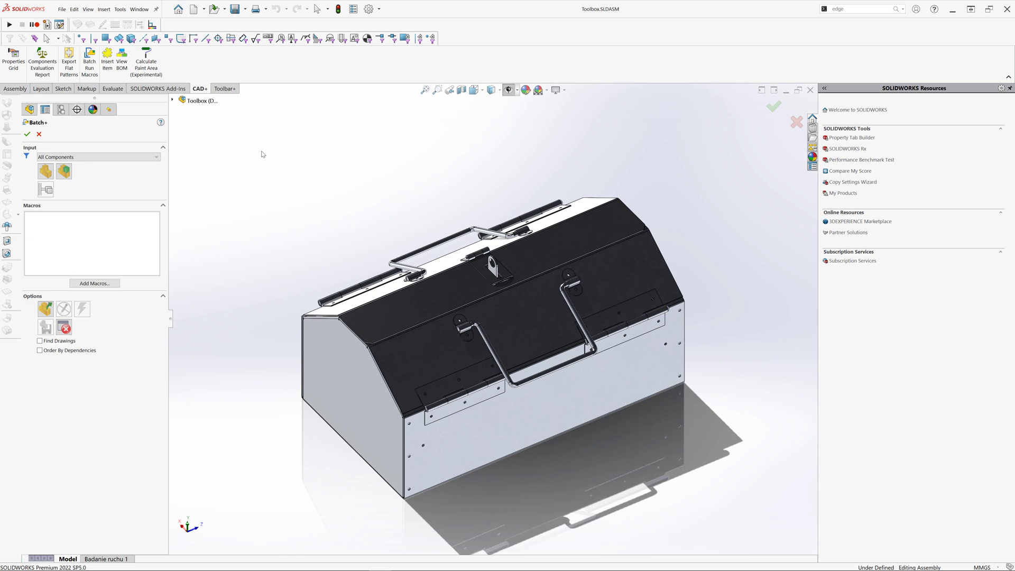
click(114, 284)
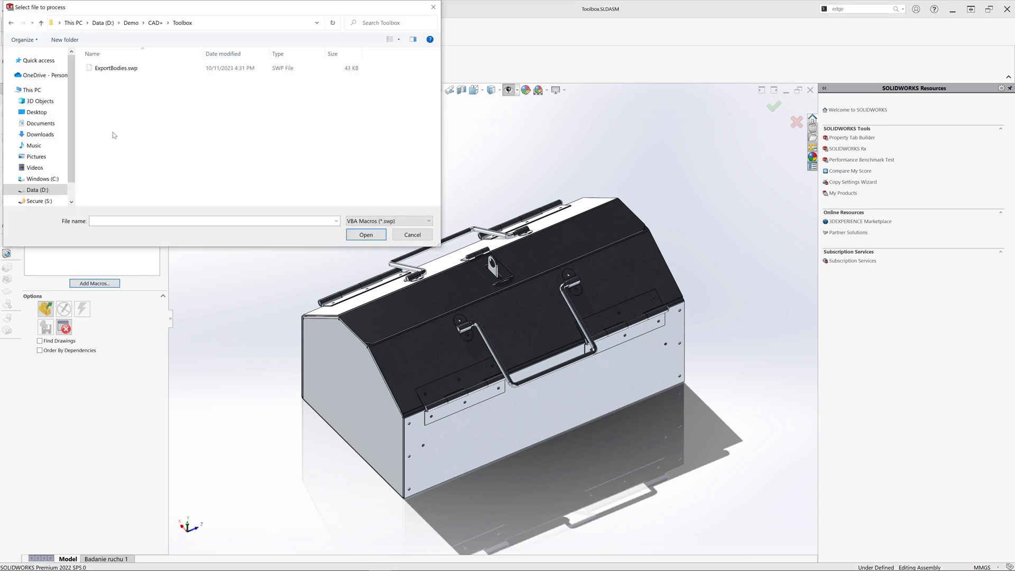
click(117, 69)
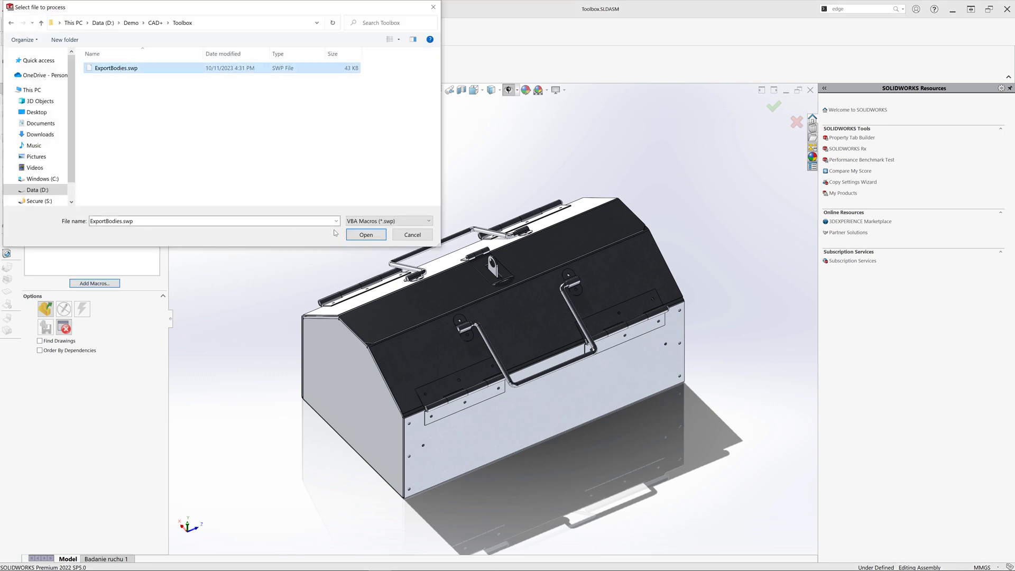
click(379, 238)
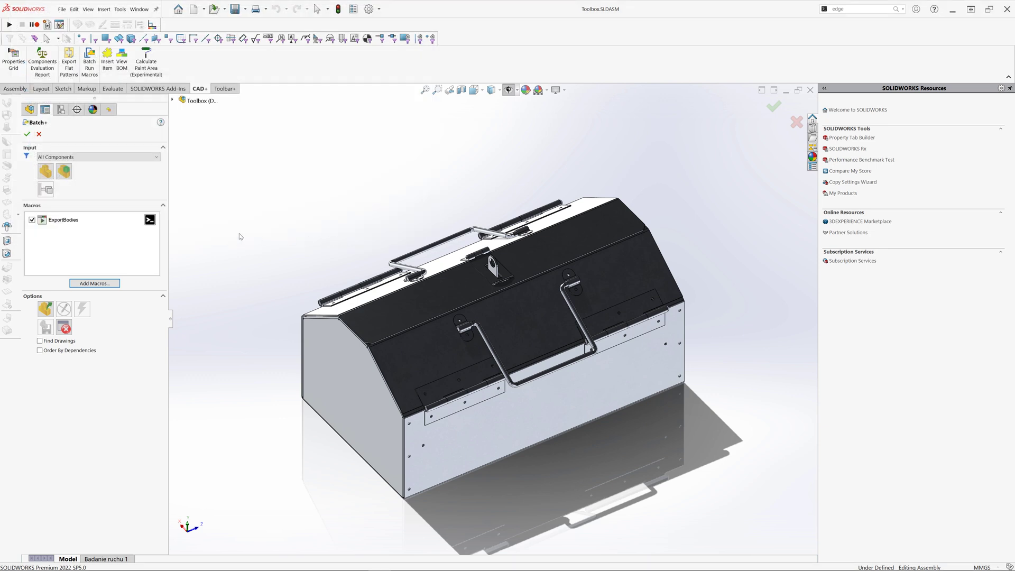
Step: Give ExportBodies a first argument MFG\[PartNo].step using a PartNo custom property placeholder
click(150, 220)
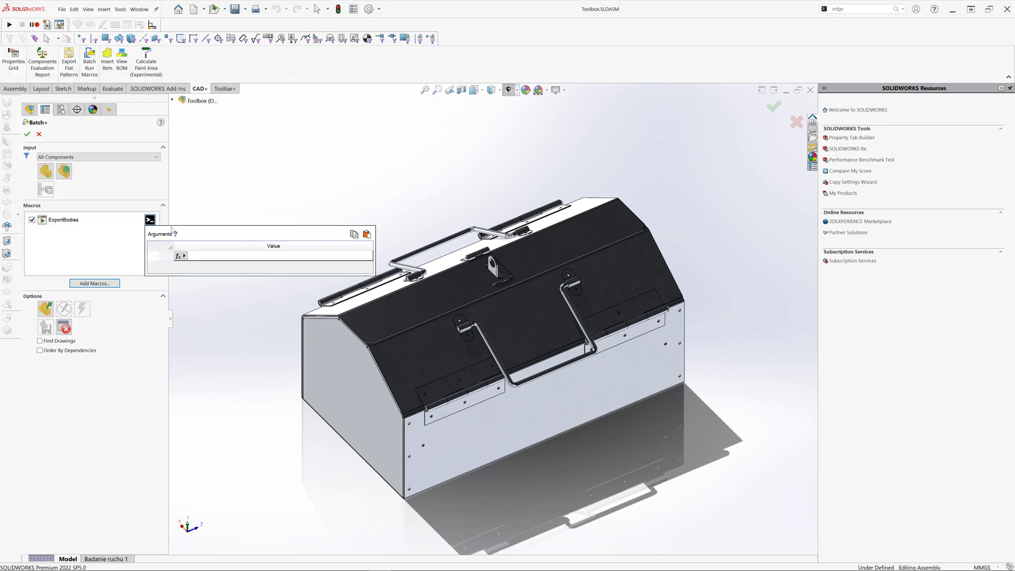
click(209, 256)
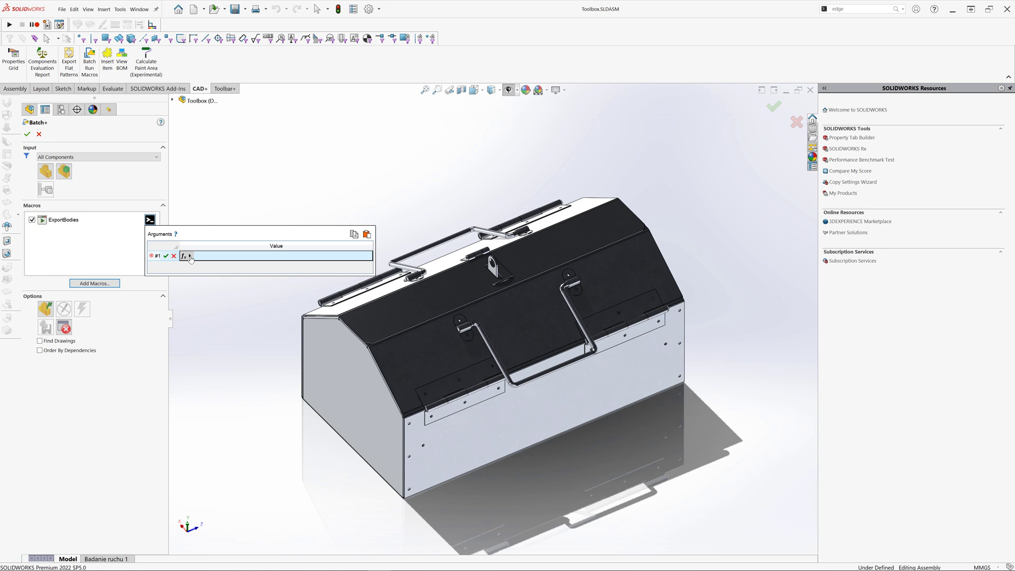
click(189, 257)
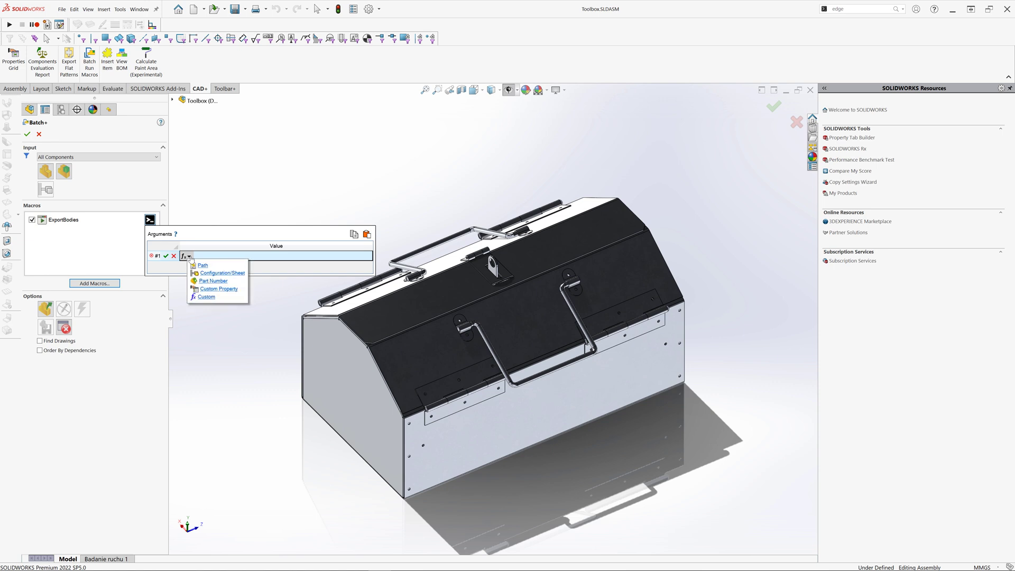
click(219, 290)
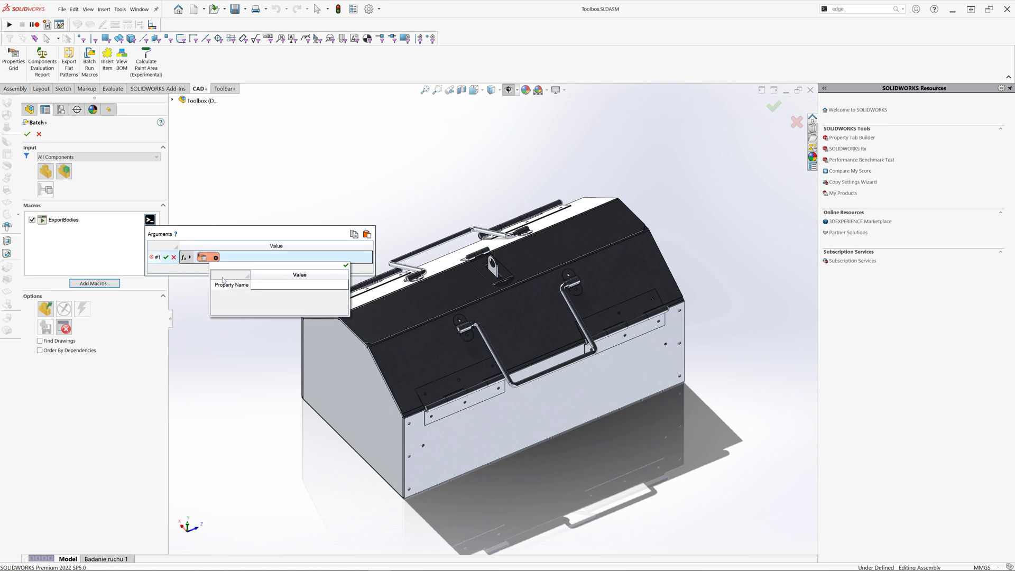
click(259, 284)
text(PartNo)
click(346, 265)
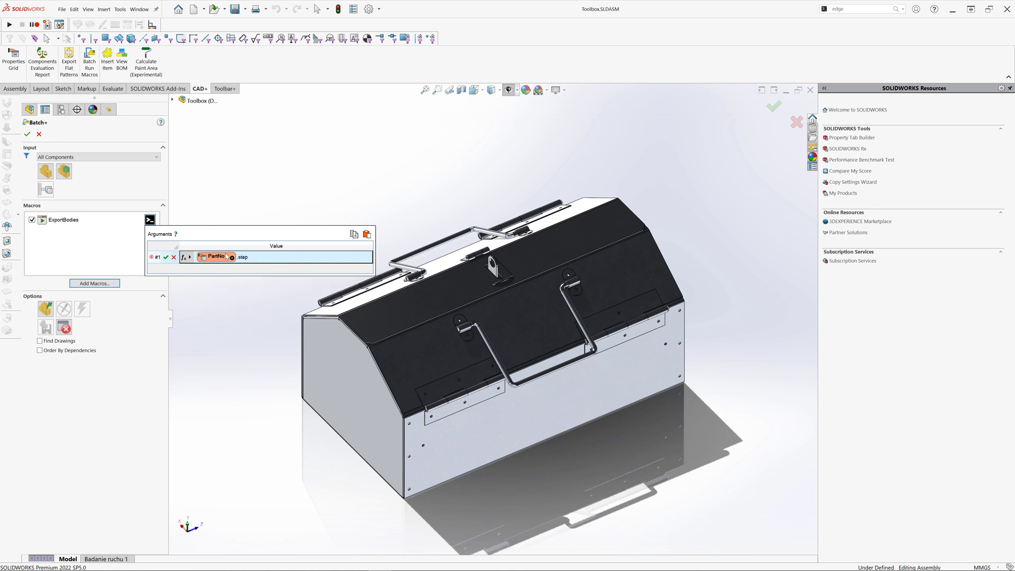
click(166, 257)
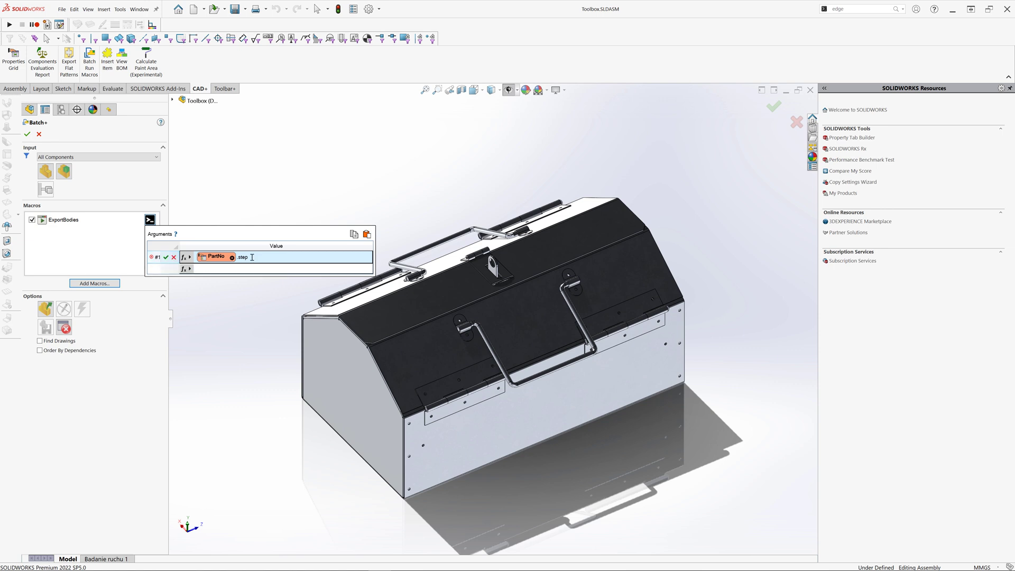
text(MFG\)
Step: Duplicate that argument as a second one ending in .dwg instead of .step
key(ctrl+a)
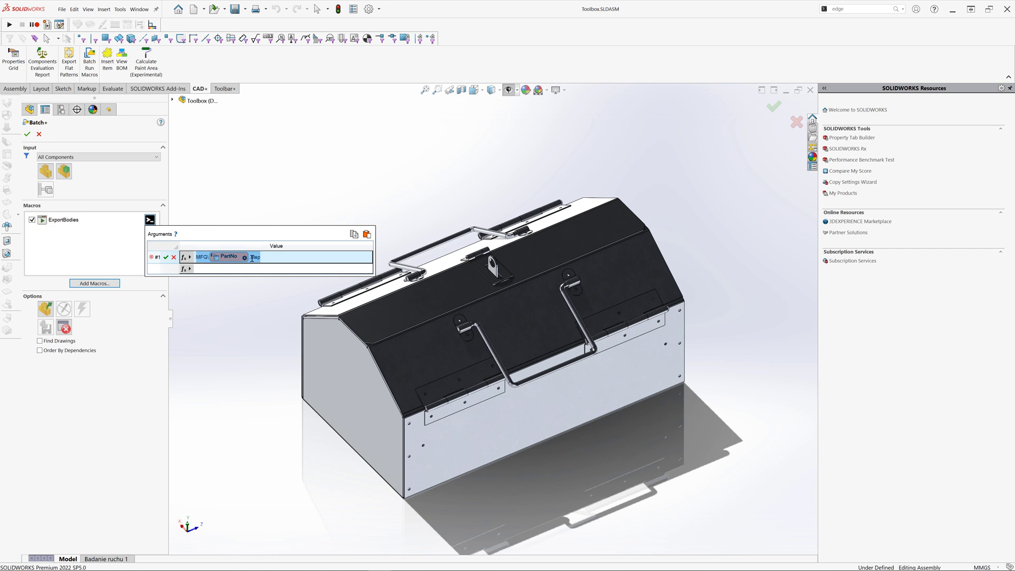
key(ctrl+c)
click(221, 269)
key(ctrl+v)
click(270, 262)
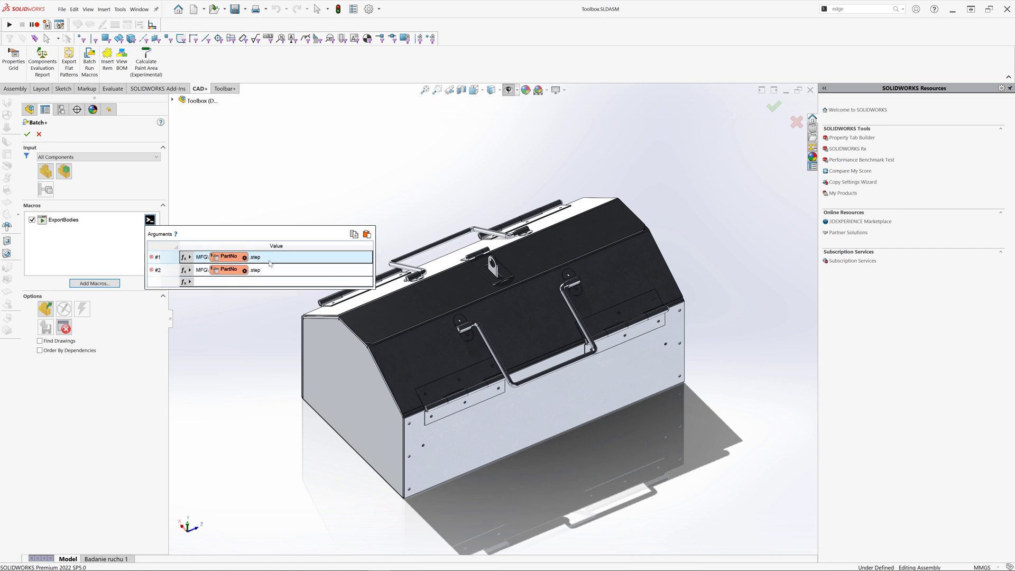
click(285, 271)
key(ctrl+shift+Left)
text(d)
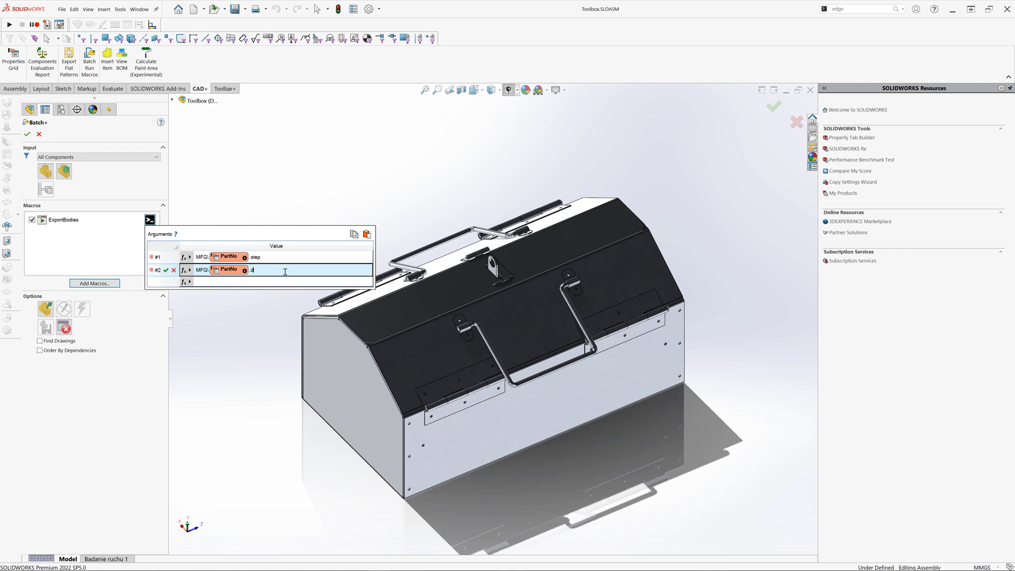
text(wg)
click(290, 260)
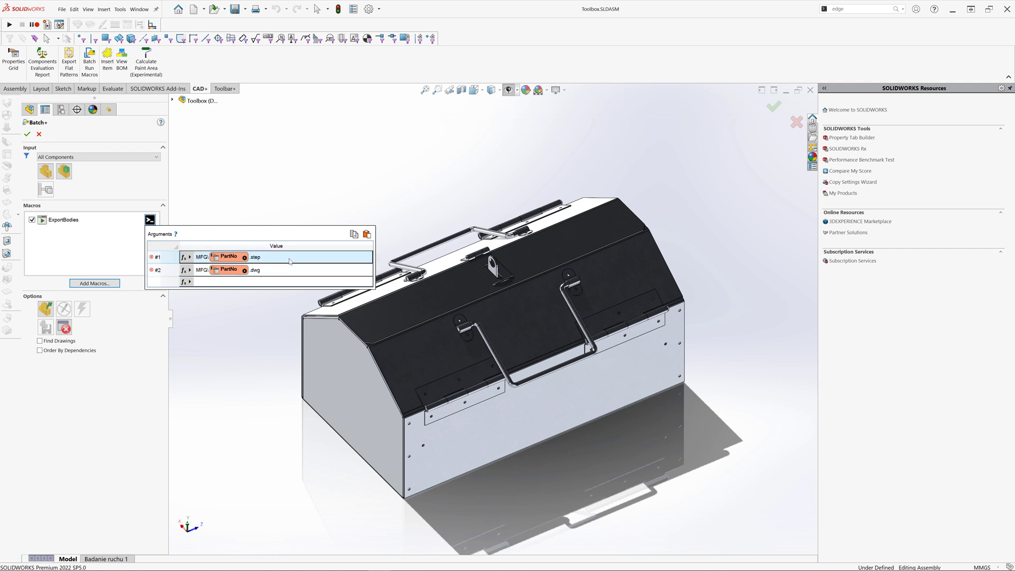
click(115, 253)
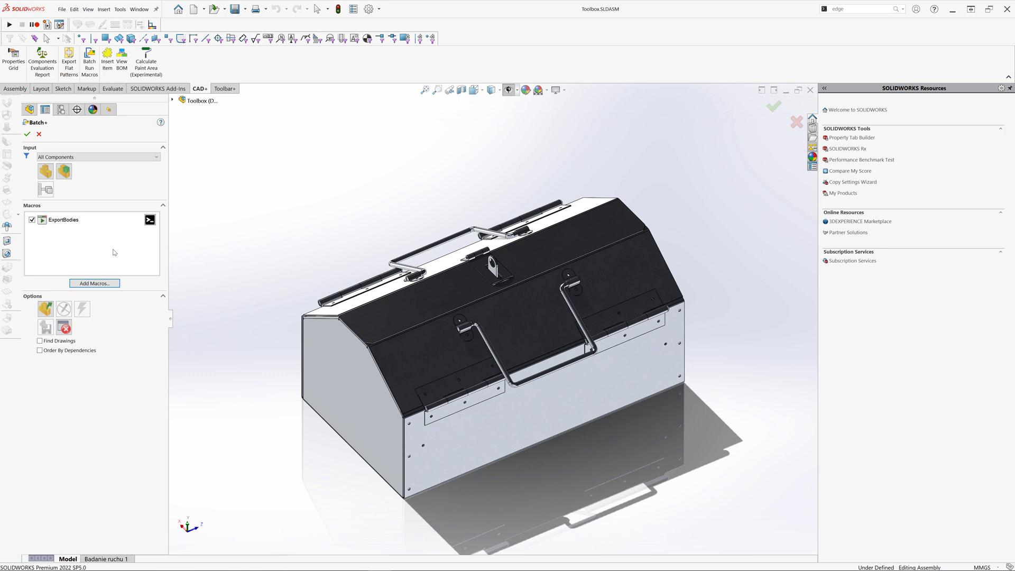
Step: Set the Batch+ input to Top Level Components and start the batch run
click(64, 172)
click(152, 157)
click(117, 172)
click(27, 133)
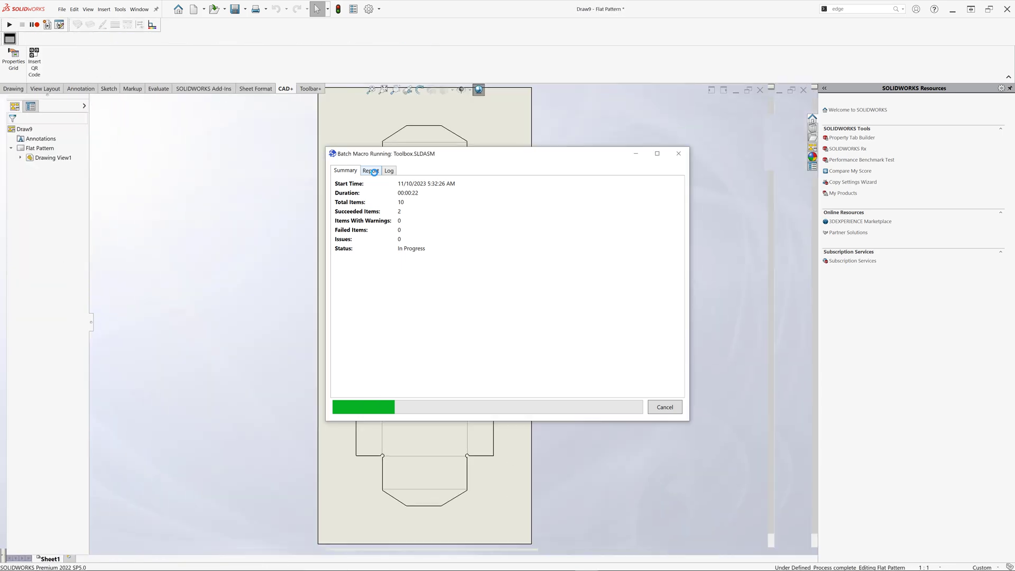
Step: In the Report tab, view the output files listed for Wall, HandleBracket and Handle
click(372, 171)
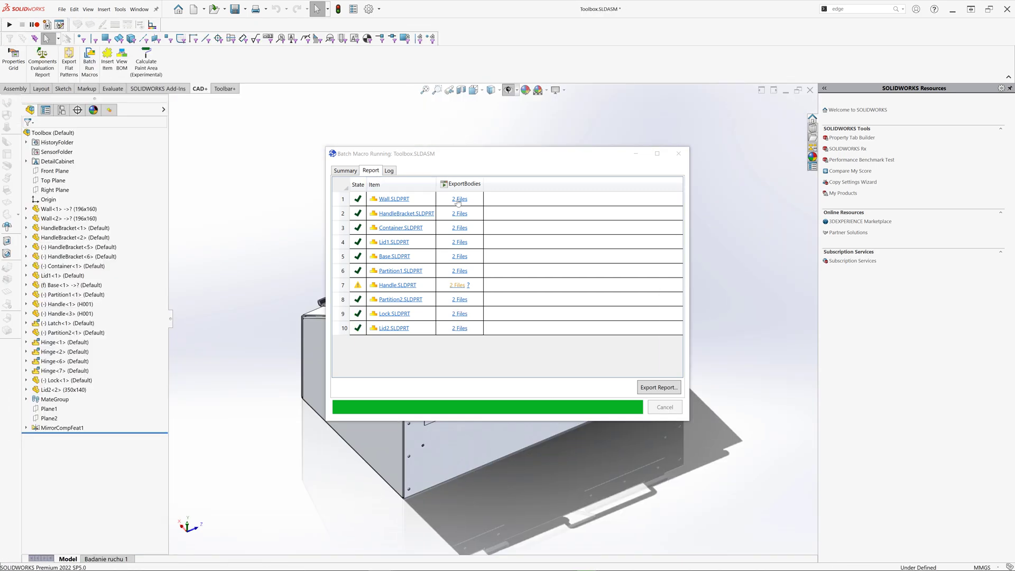
click(458, 202)
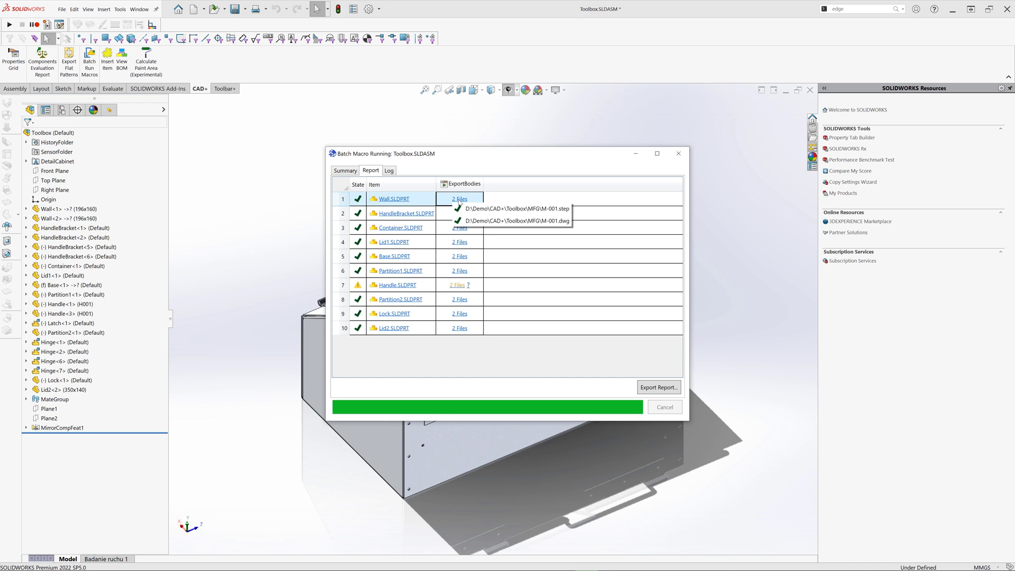
click(446, 213)
click(460, 213)
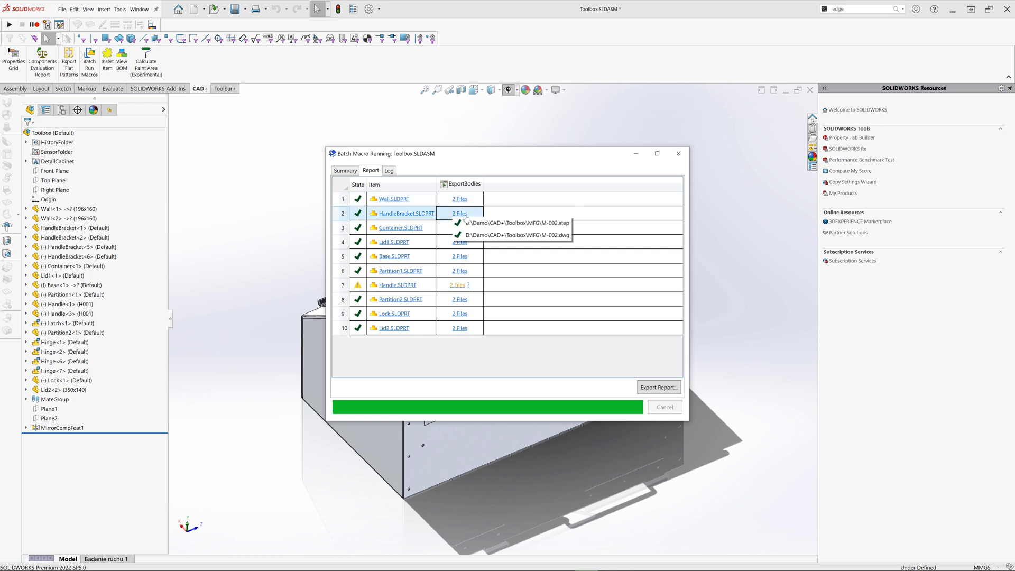
click(445, 241)
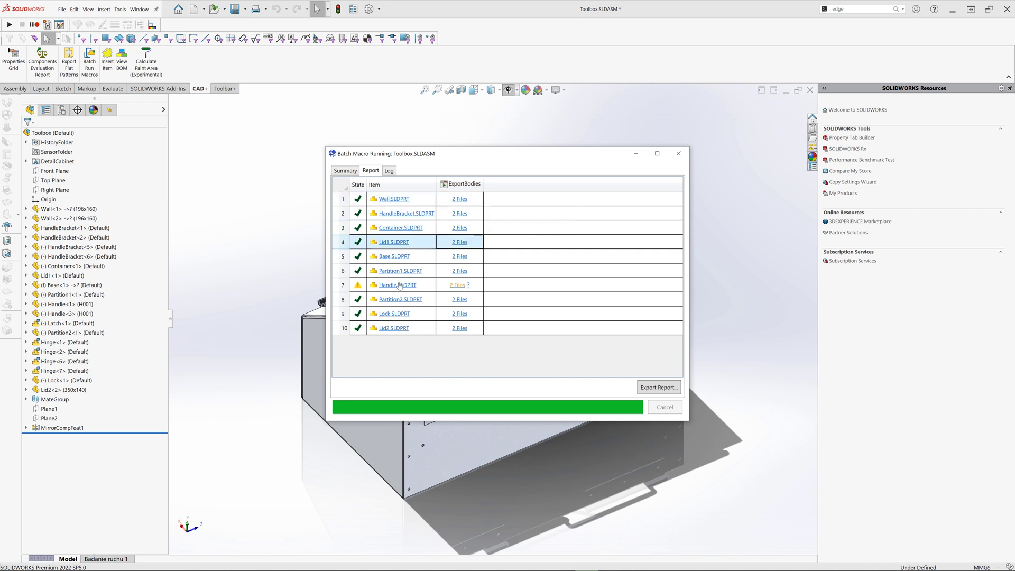
click(458, 286)
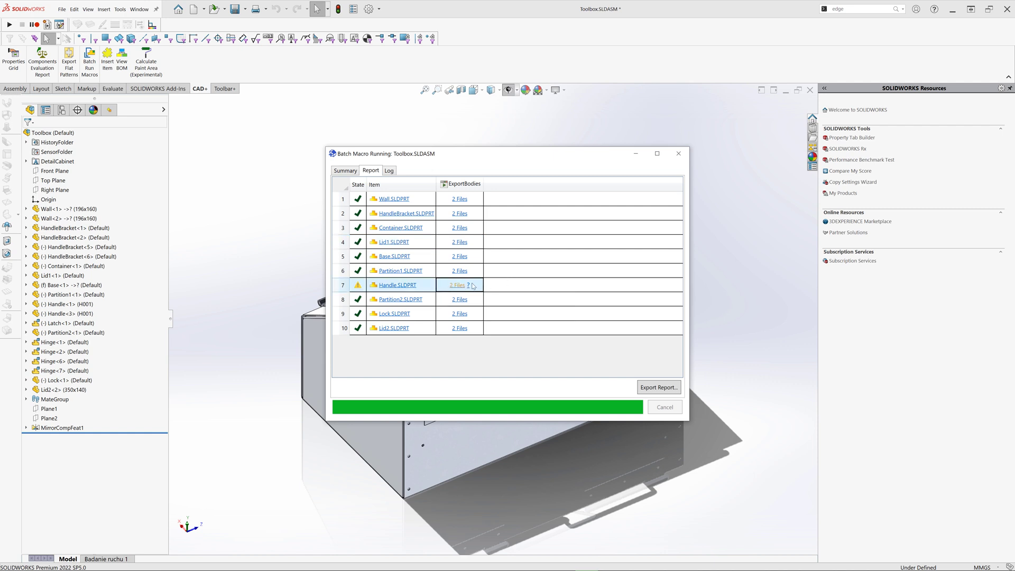
mouse_move(469, 288)
Step: Open the Toolbox assembly's MFG folder and preview the B-001.dwg and B-001.step outputs
click(679, 153)
key(ctrl+F2)
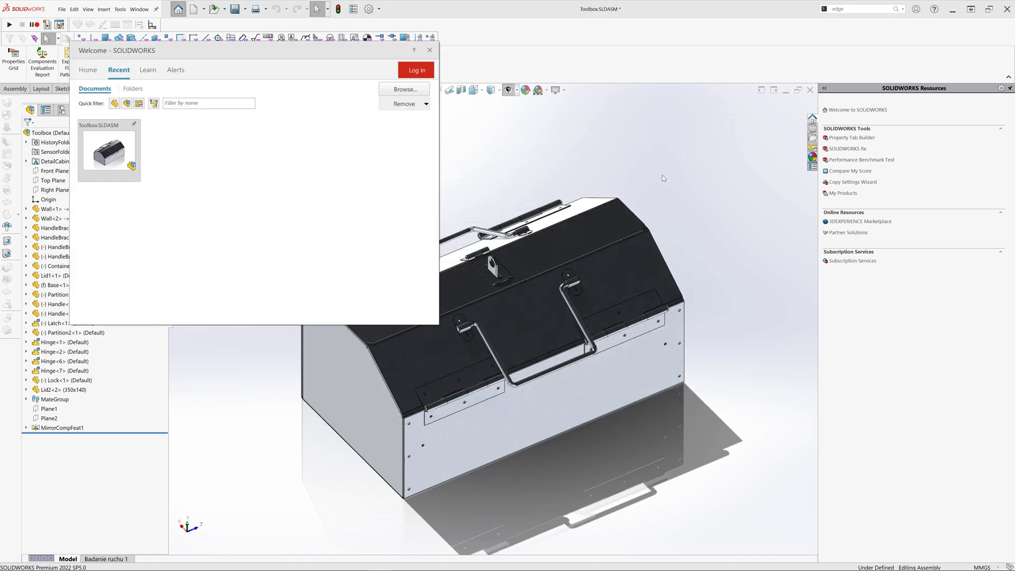
click(96, 176)
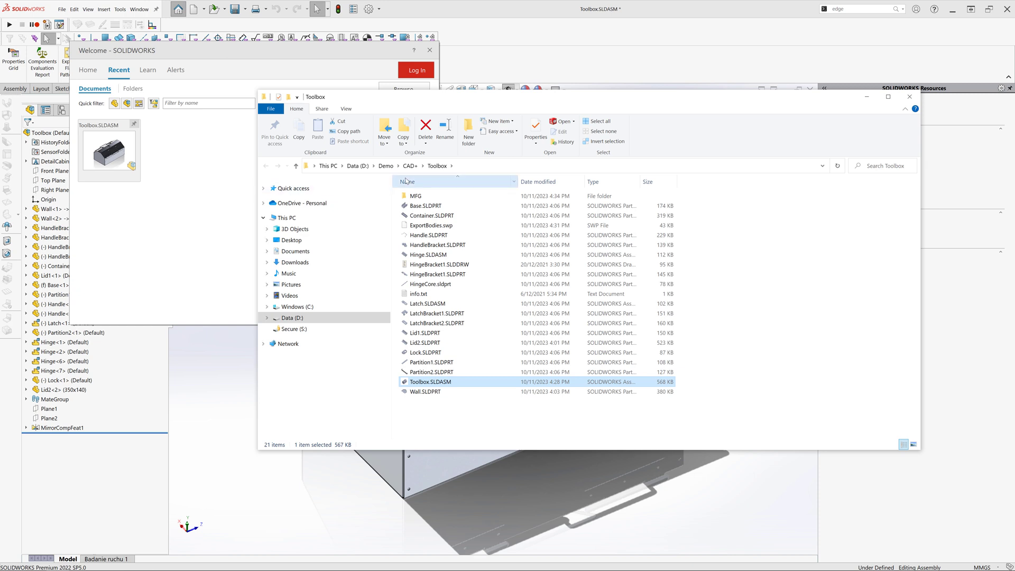
double_click(416, 195)
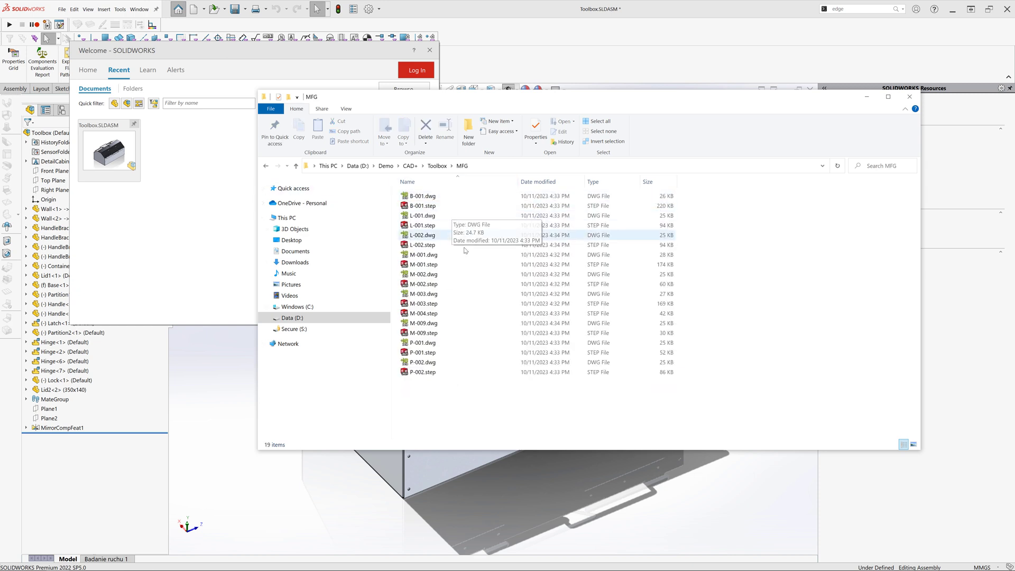
click(430, 197)
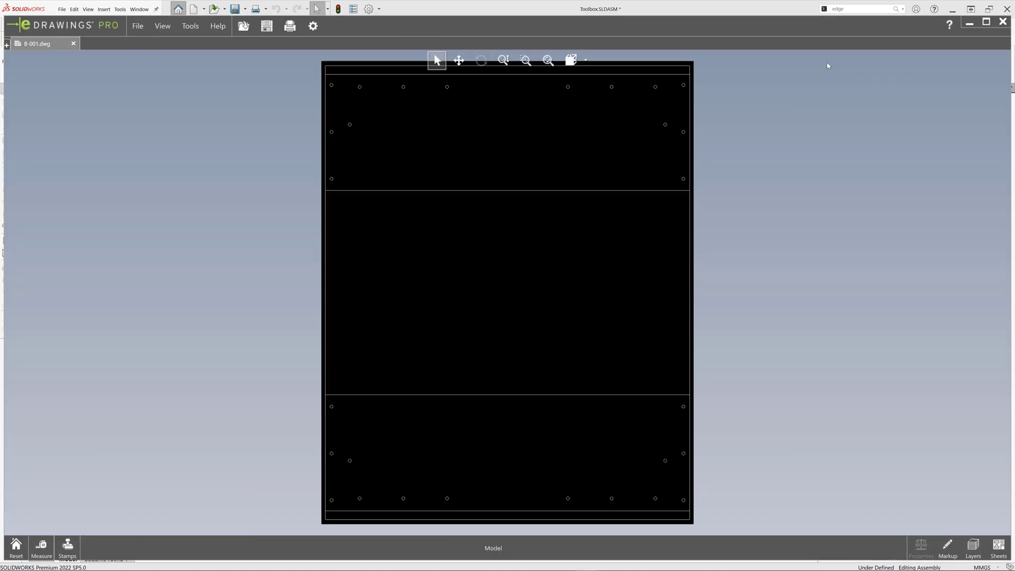
click(1003, 22)
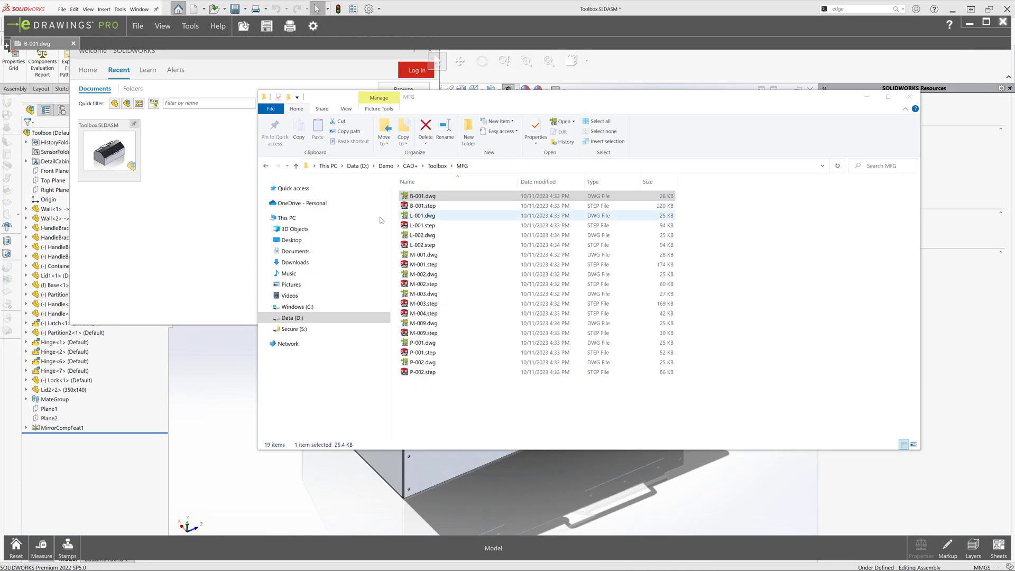
click(427, 206)
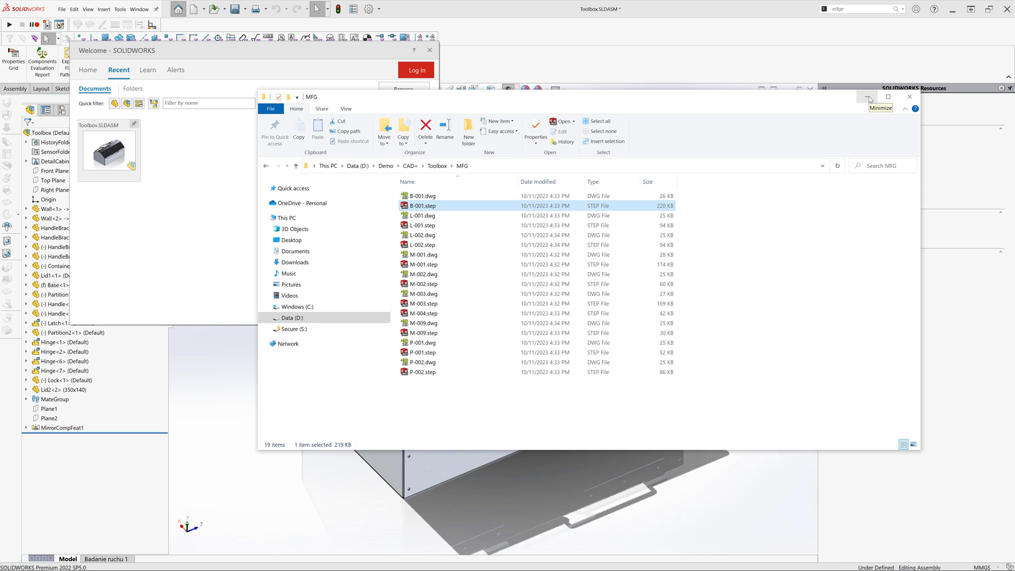
Step: Back in the Toolbox assembly, inspect Handle<1> and Lid2<2>'s 350x140 configuration
click(870, 99)
key(Escape)
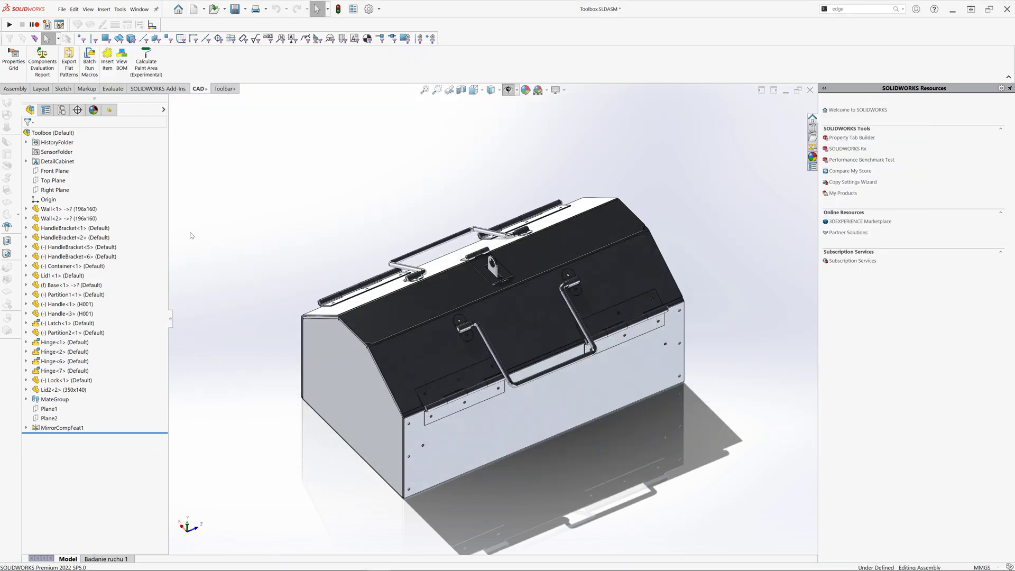
click(84, 305)
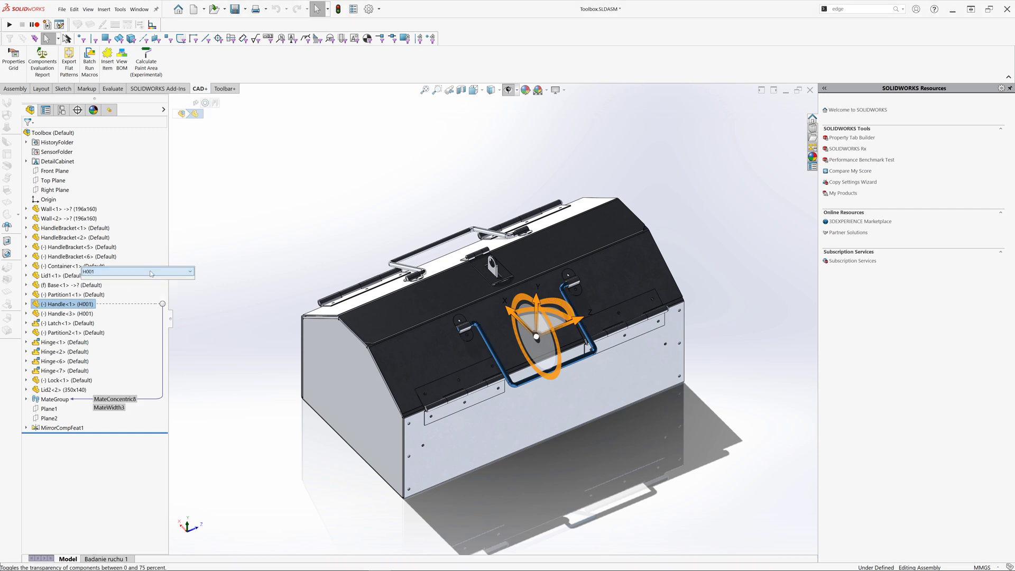
click(215, 243)
click(74, 392)
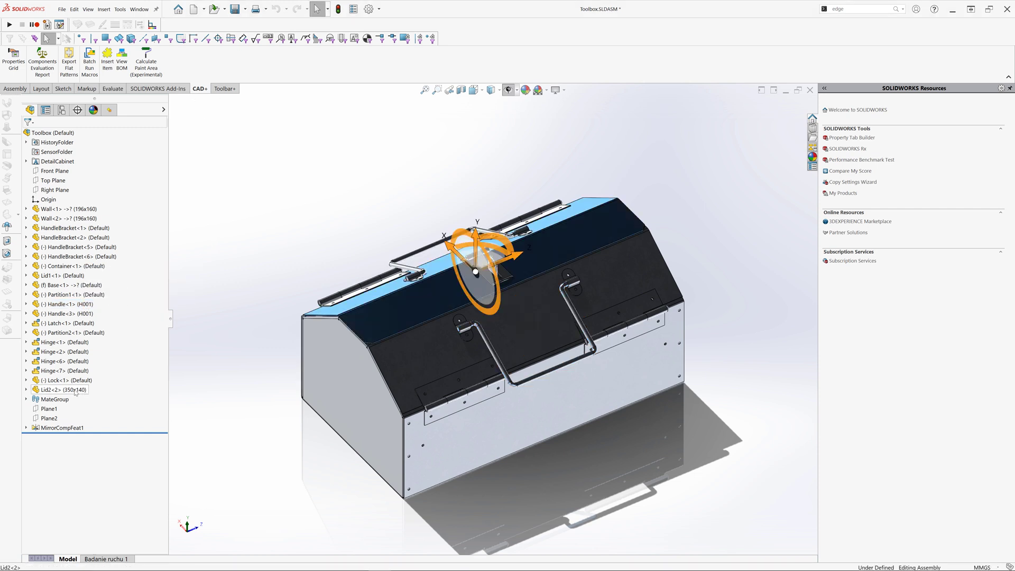
click(136, 358)
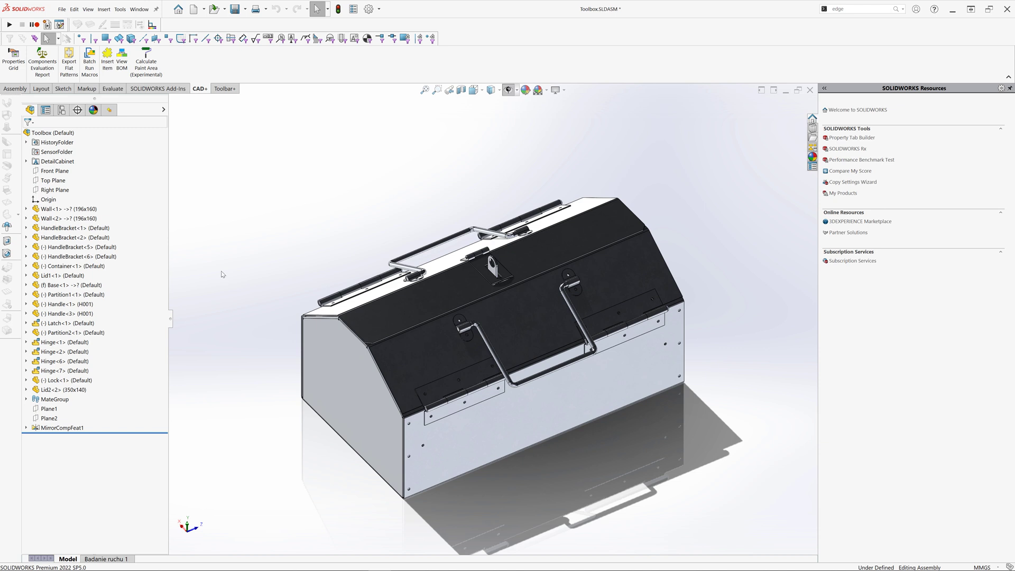
Step: Start a new Batch+ run limited to the selected components Handle<1> and Lid2<2>
click(89, 63)
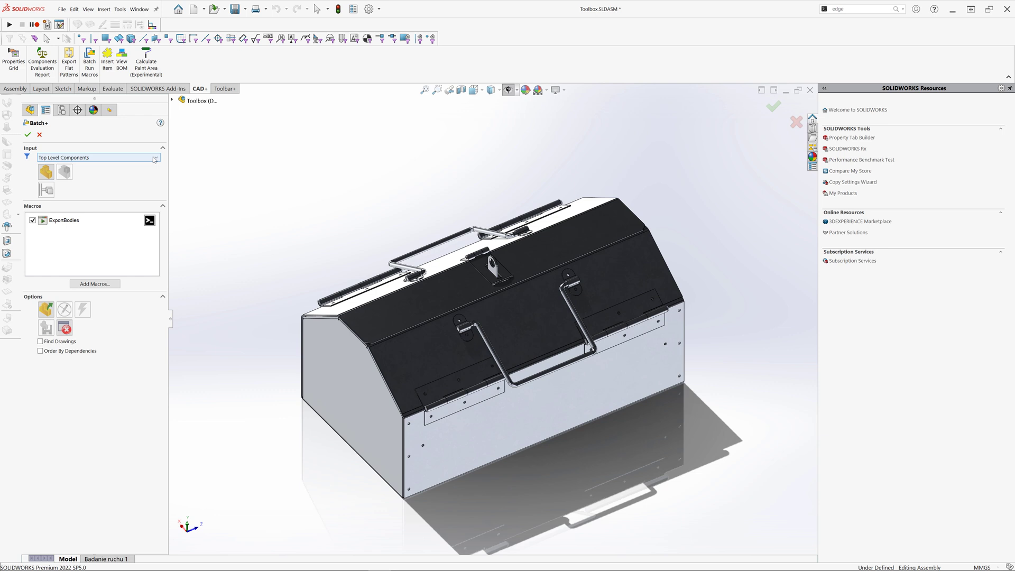
click(154, 160)
click(139, 172)
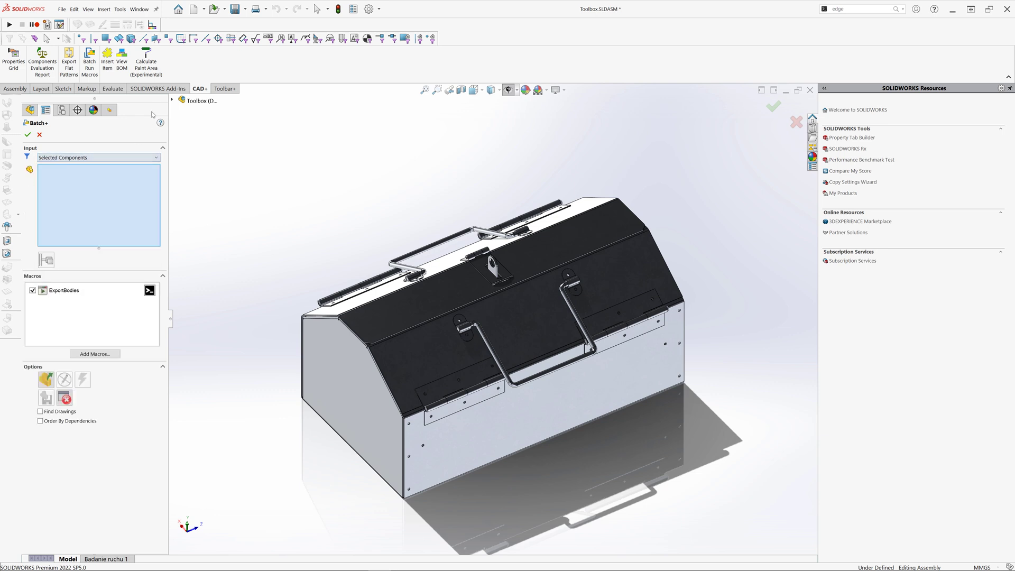
click(173, 101)
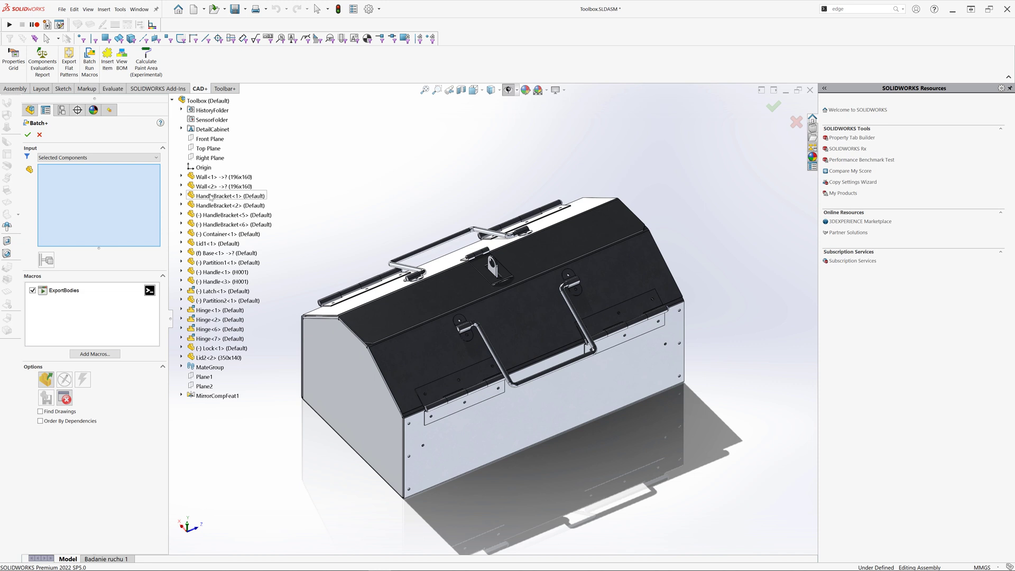
click(211, 272)
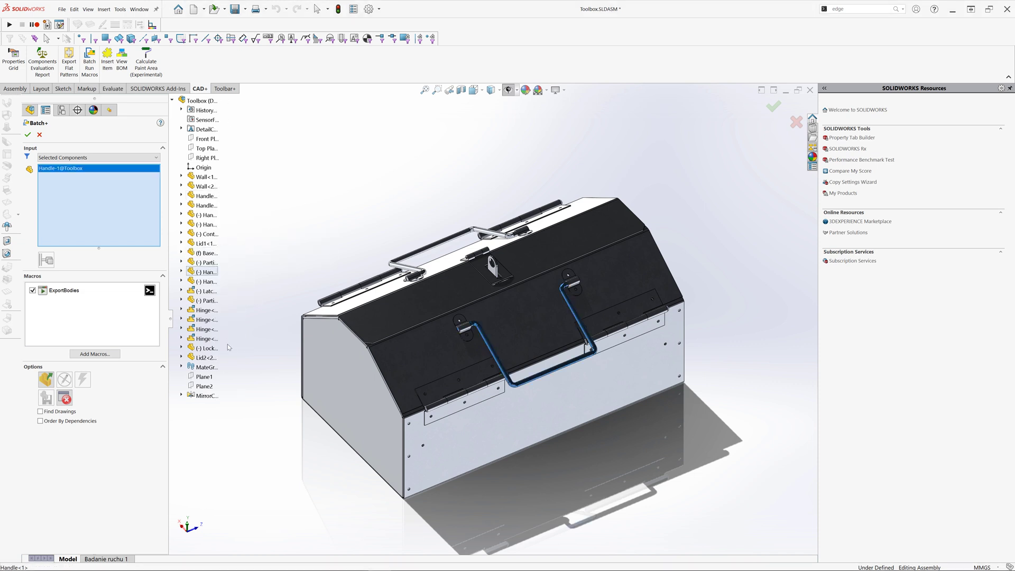
click(210, 358)
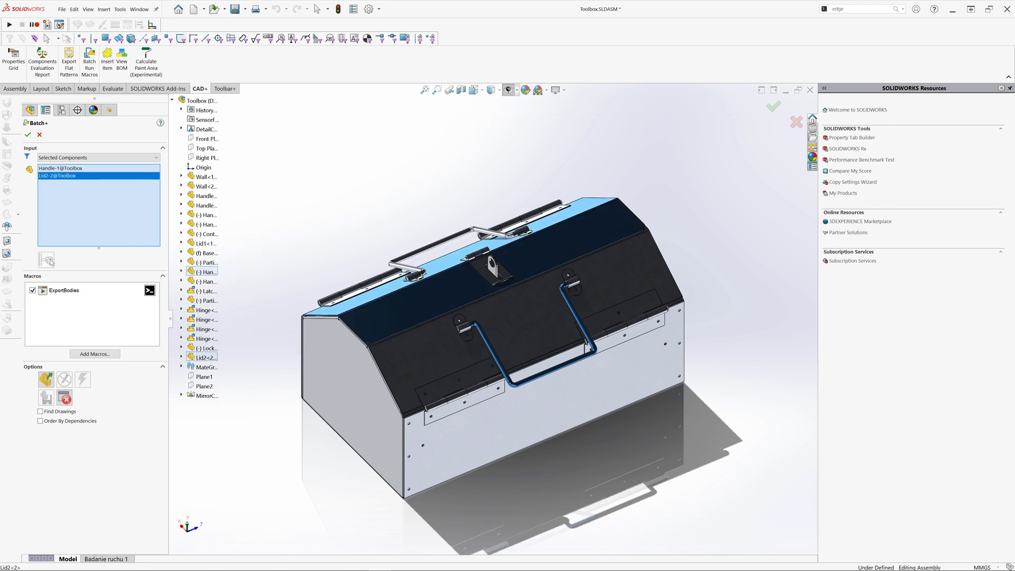
click(149, 291)
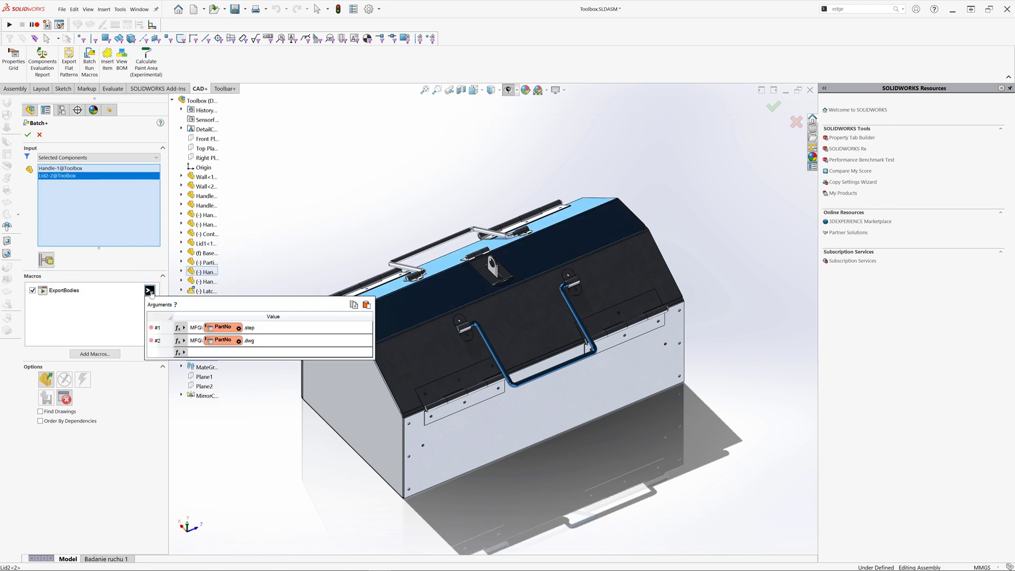
Step: Replace the old argument with [File Name]-[Configuration/Sheet], using the file name without extension
click(227, 328)
key(Delete)
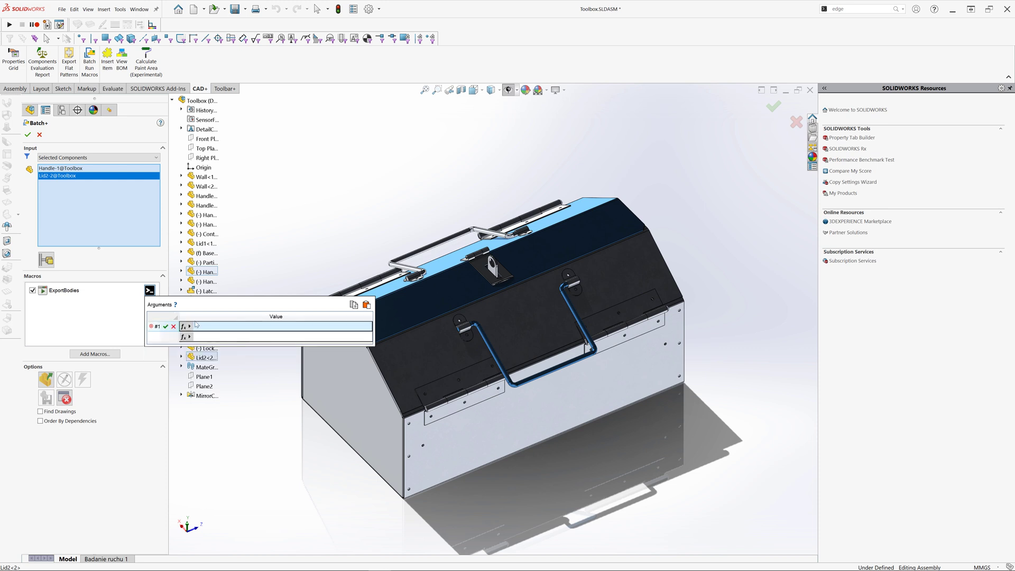
click(190, 327)
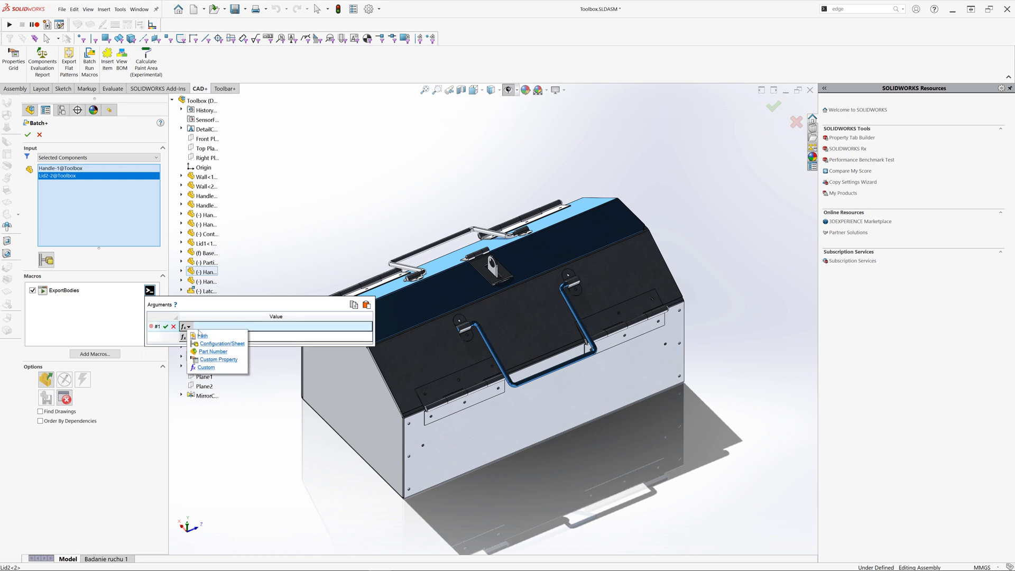
click(201, 337)
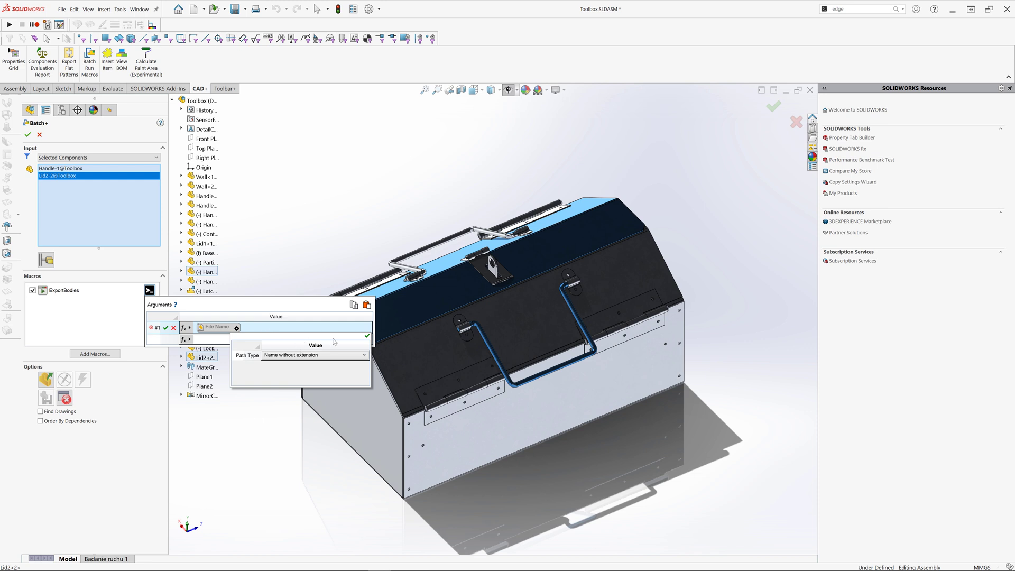
click(368, 337)
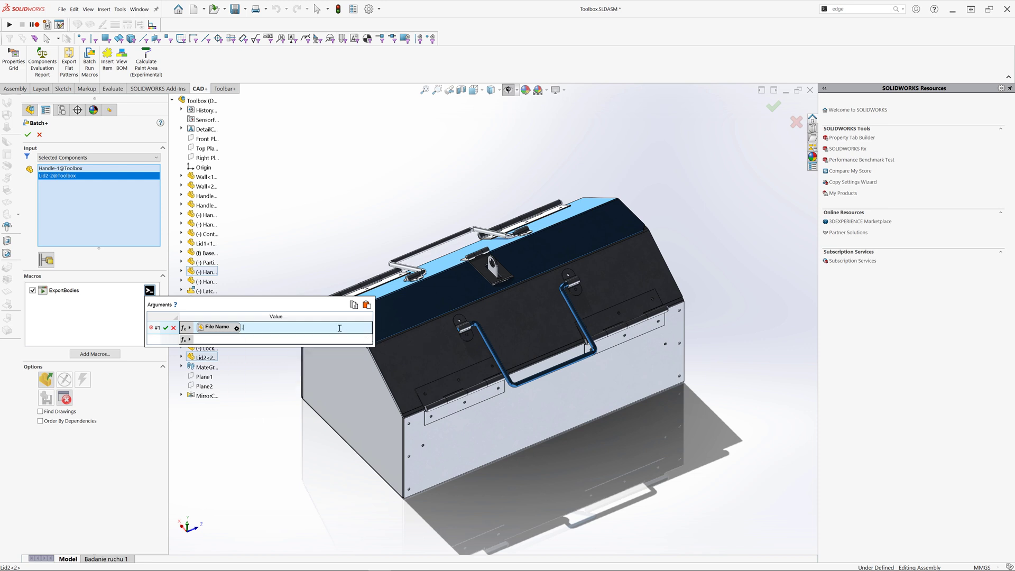
click(190, 328)
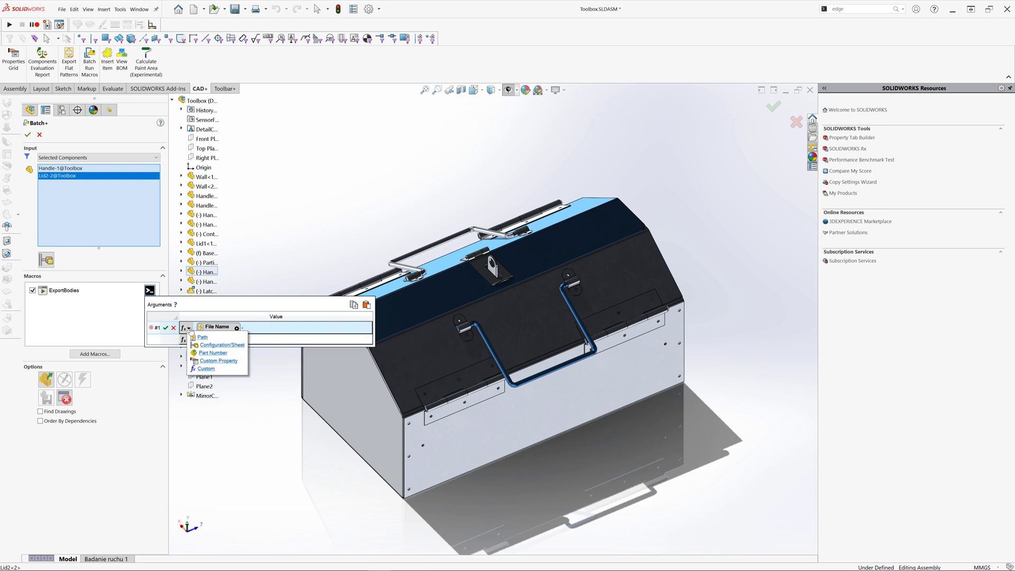
click(212, 346)
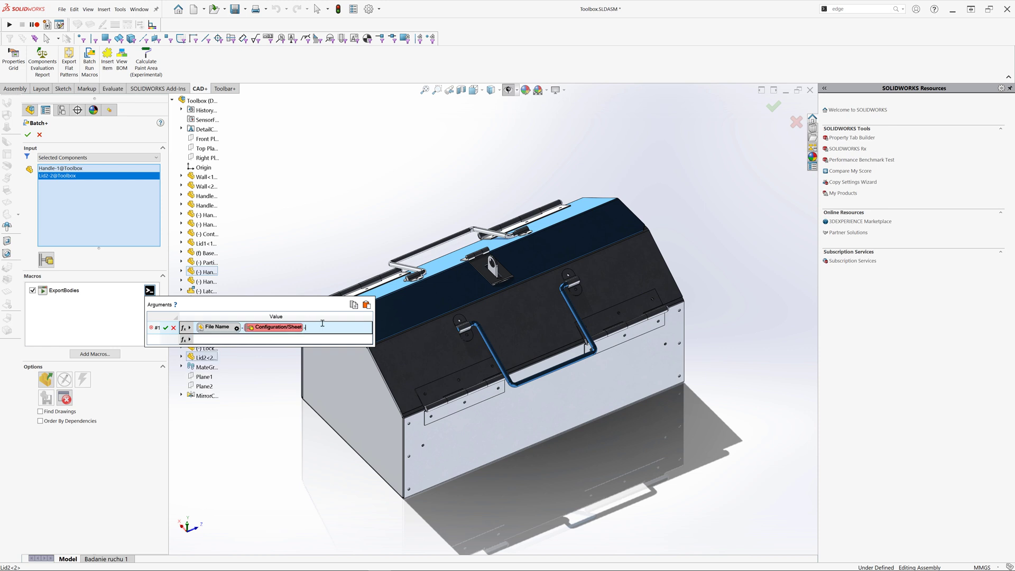
Step: Append a custom bodyName placeholder and the .igs extension to argument #1
click(187, 328)
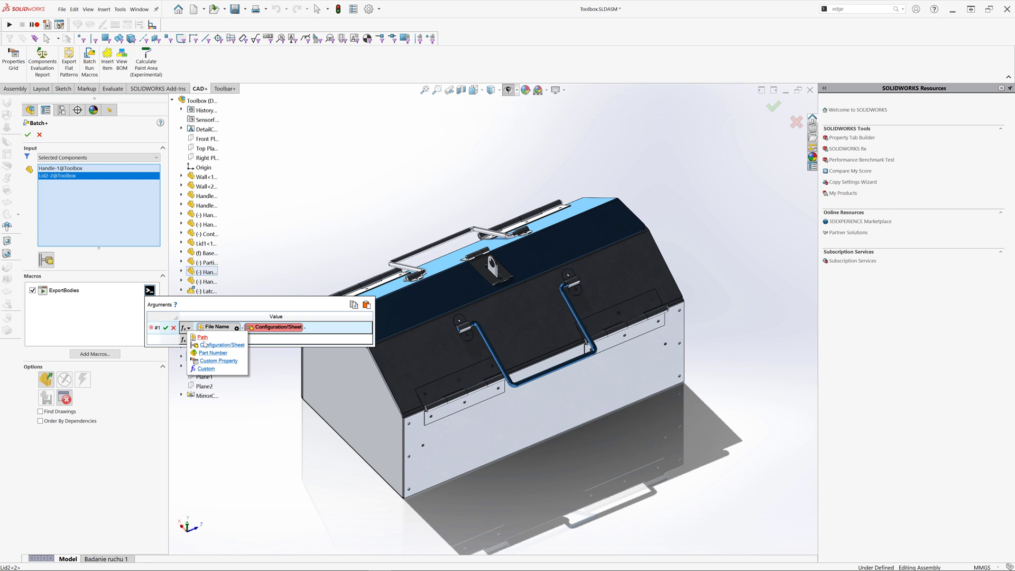
click(207, 370)
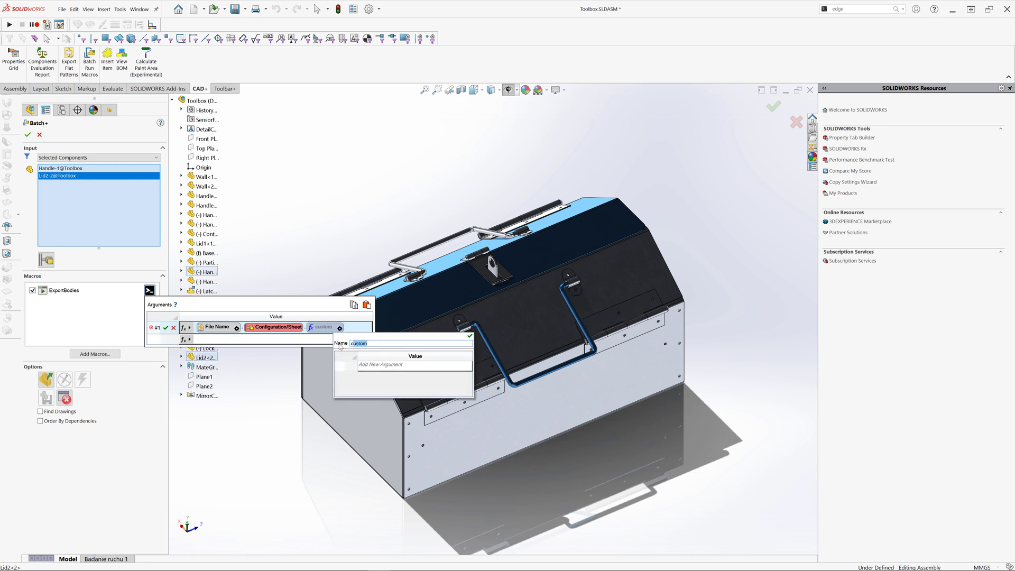
text(bodyName)
click(470, 337)
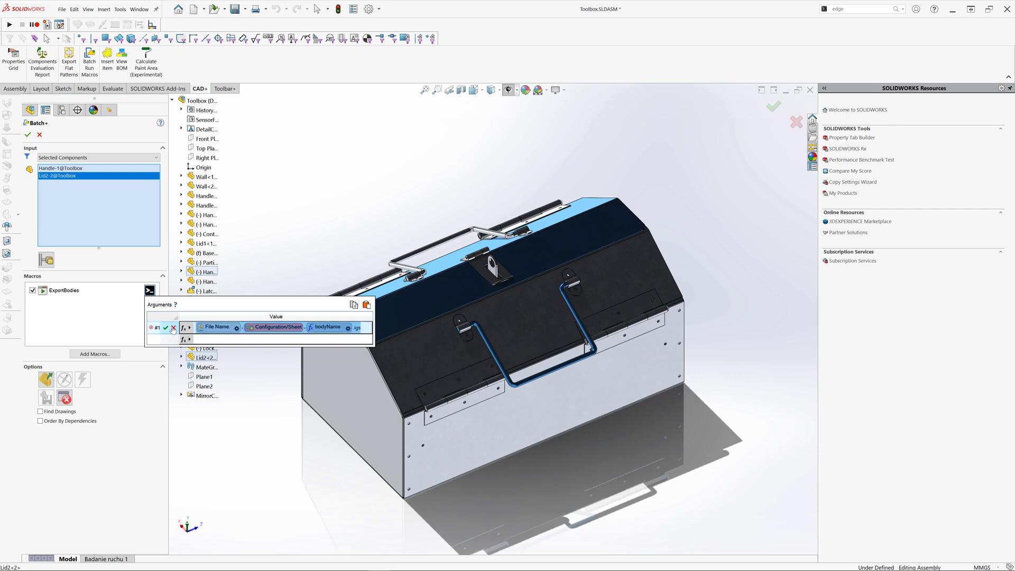
click(211, 341)
Step: Add a second argument with the same pattern ending in .dxf
key(ctrl+v)
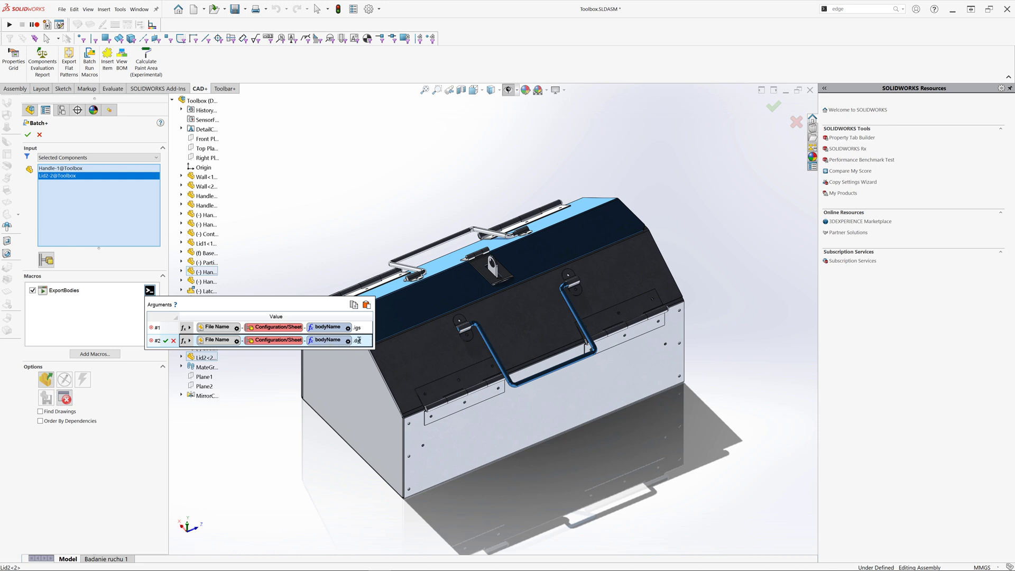
click(363, 328)
click(105, 313)
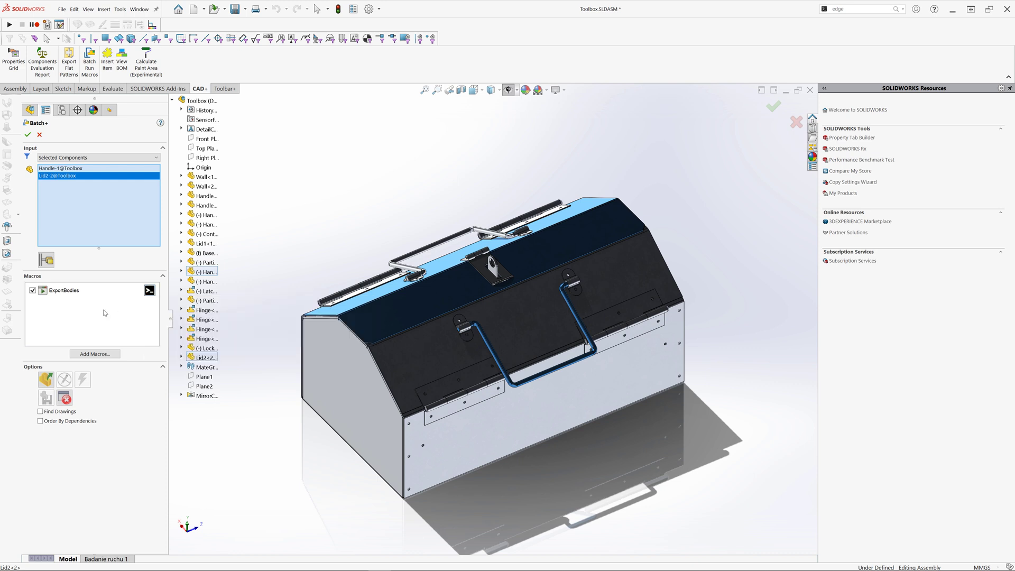
Step: Run the batch and review the 8 files exported for Handle.SLDPRT in the report
click(27, 135)
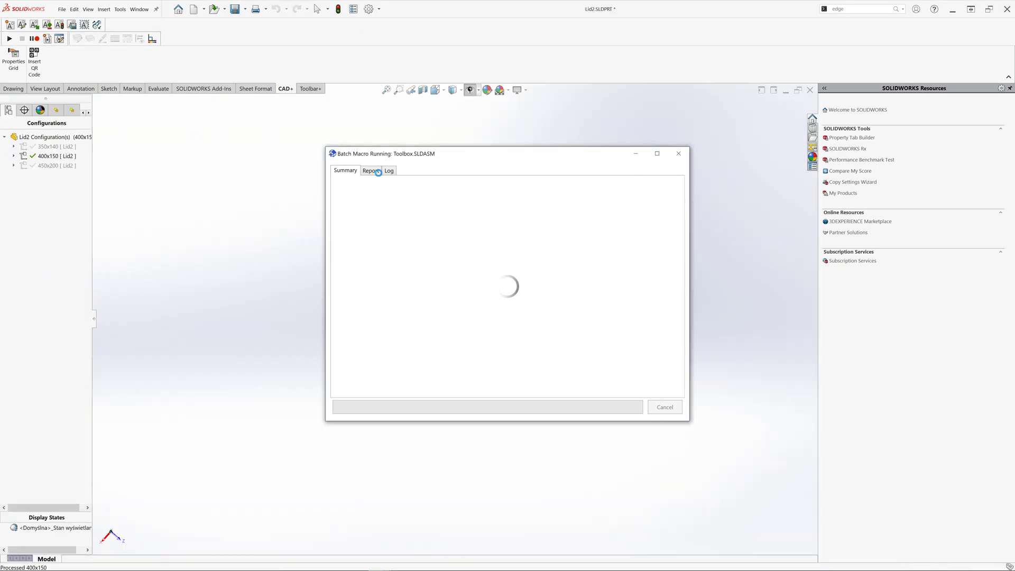
click(378, 172)
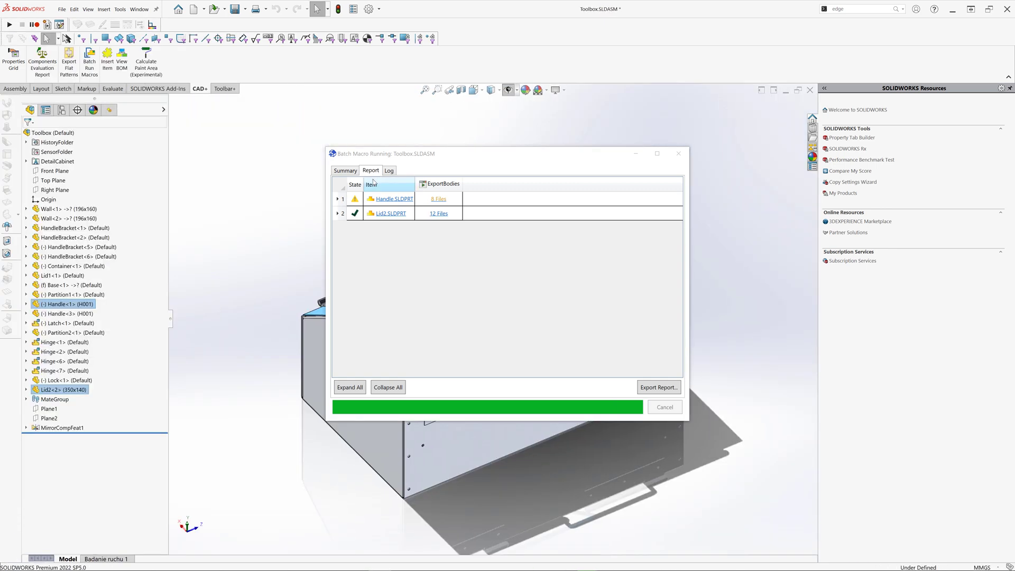
click(338, 200)
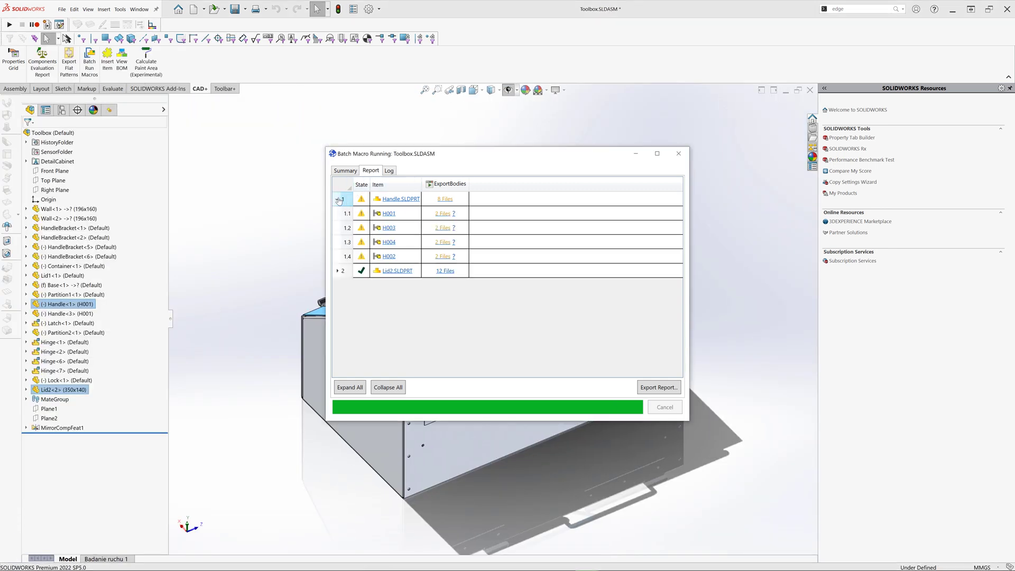
click(447, 200)
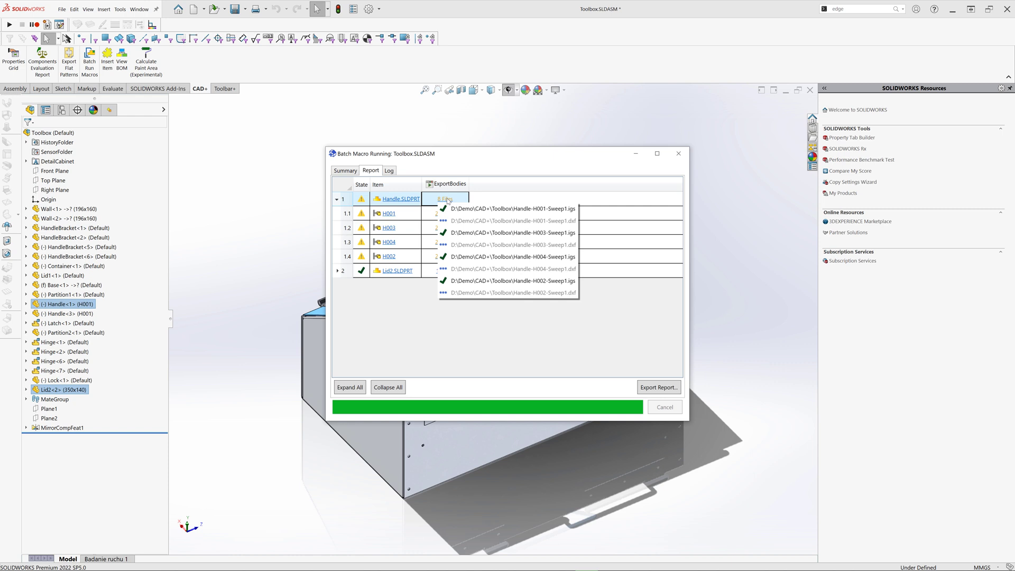
click(433, 214)
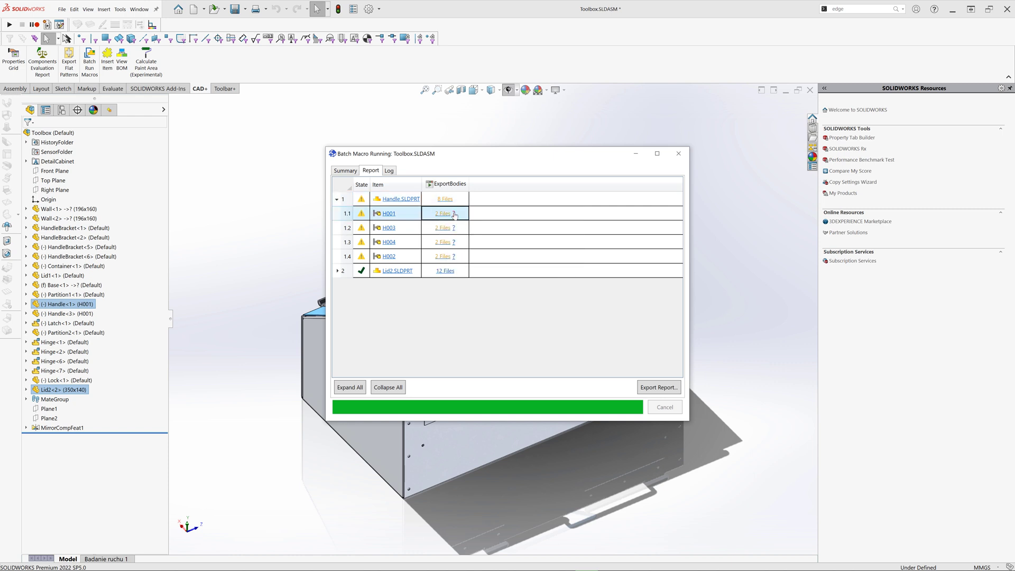
mouse_move(454, 215)
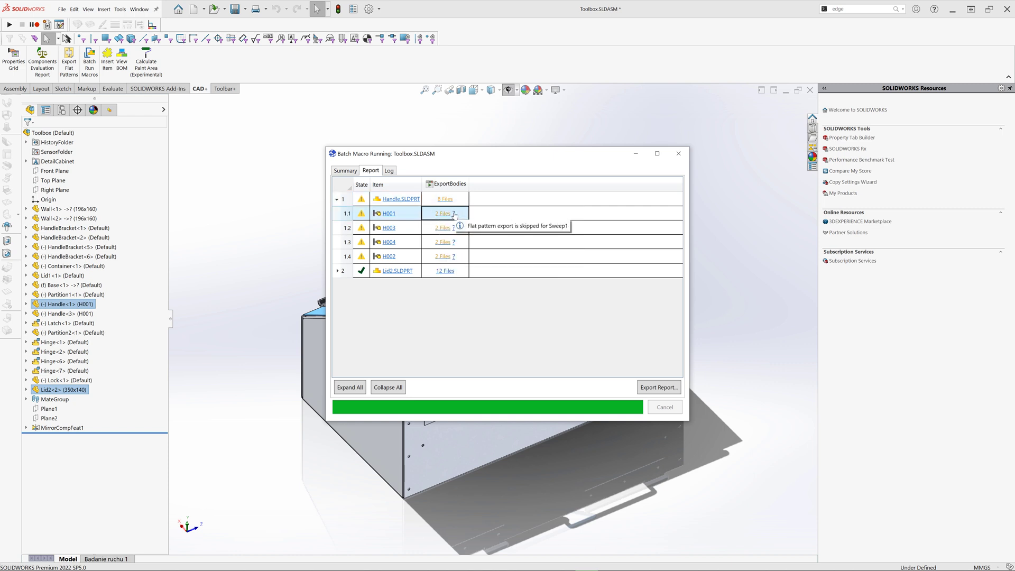
Step: Check the files exported for the Lid2 350x140 configuration, then close the results
click(337, 271)
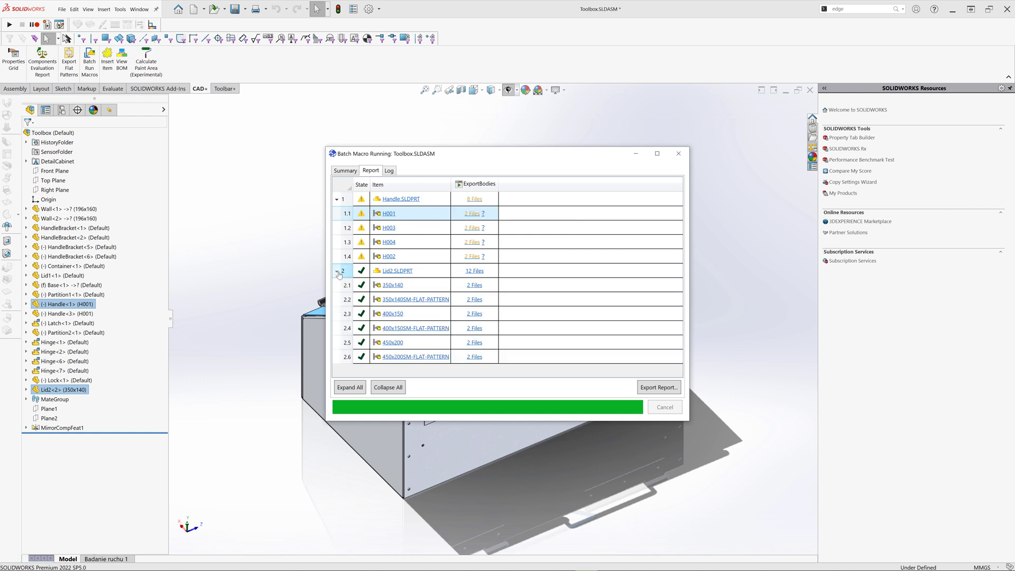
click(473, 287)
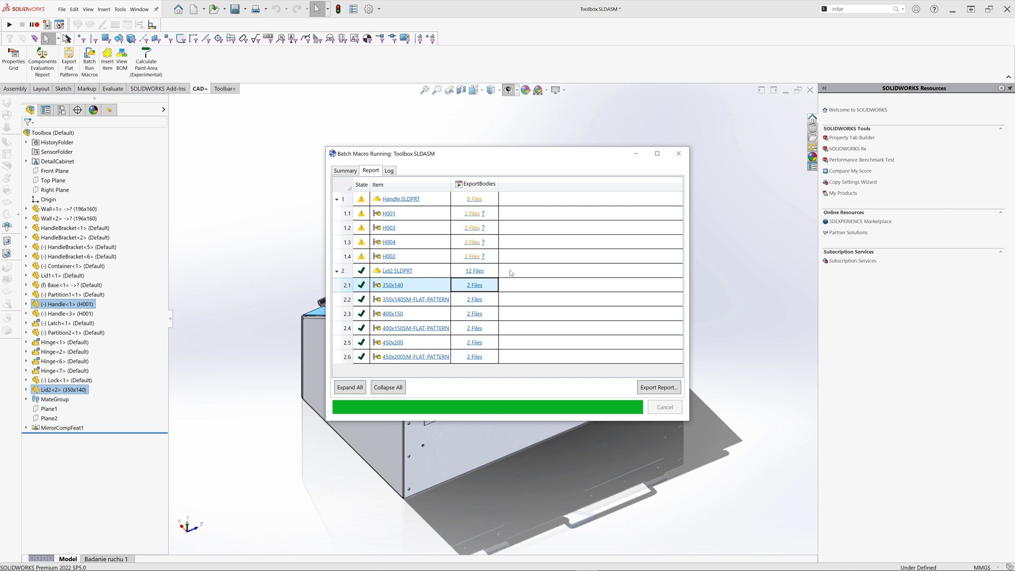
click(682, 156)
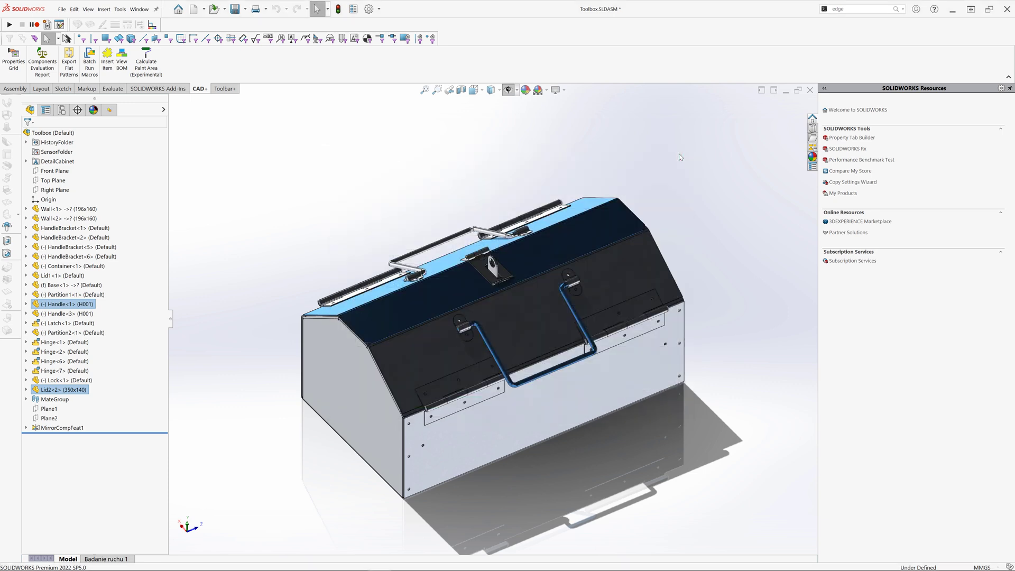
Step: Open Lid2-400x150-HoleWzd1.dxf from the Toolbox folder after widening the Name column
scroll(521, 275, down, 4)
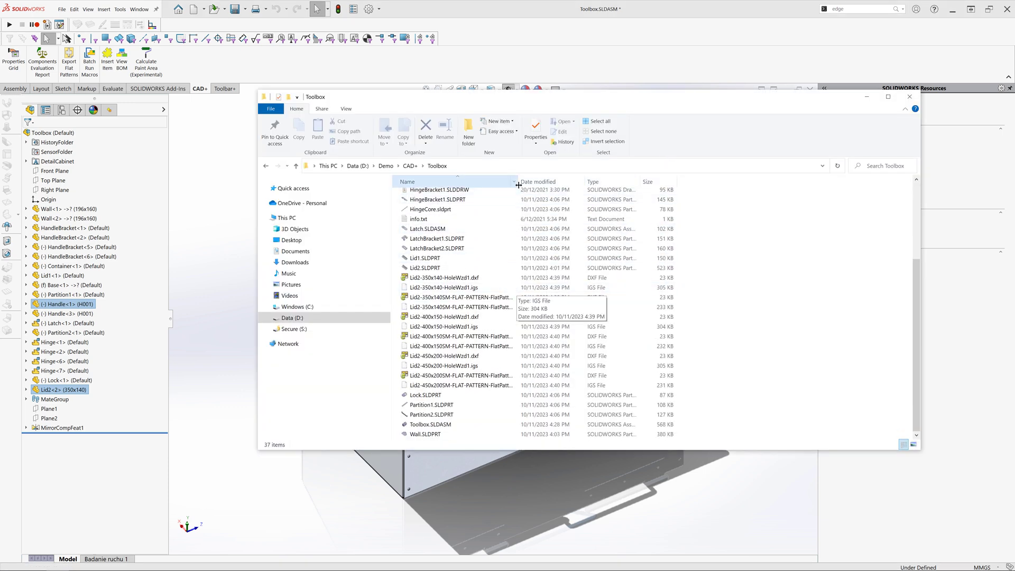
drag(518, 181, 578, 181)
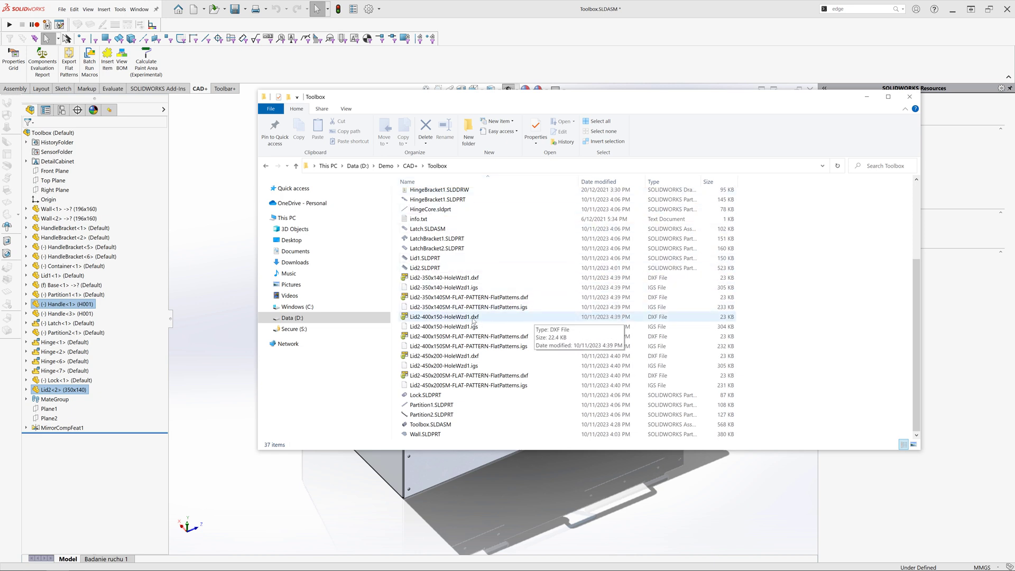
click(473, 320)
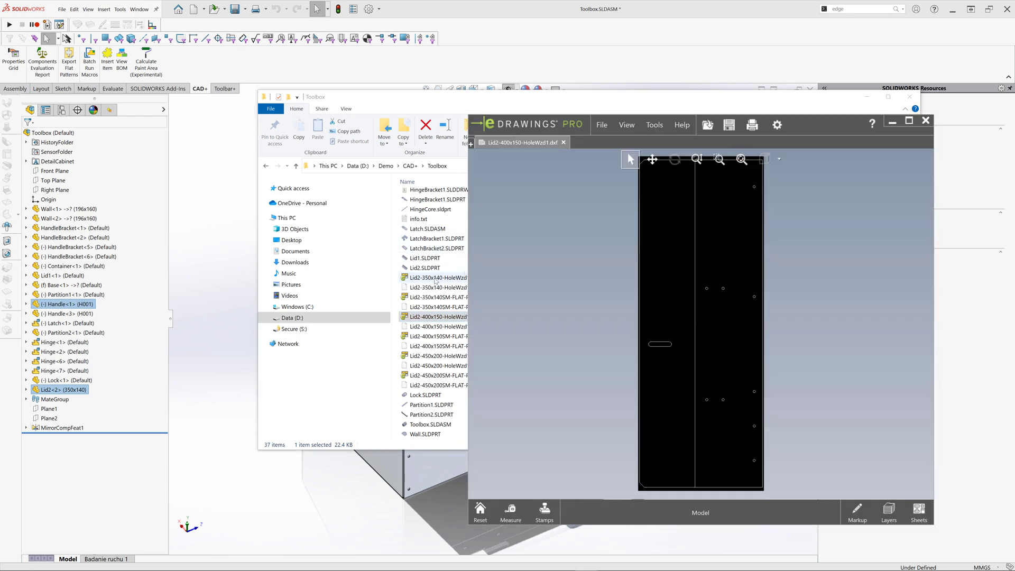
Step: Open Lid2-350x140 and Lid2-450x200 DXFs, then compare the 350x140 and 400x150 tabs
click(435, 278)
double_click(435, 279)
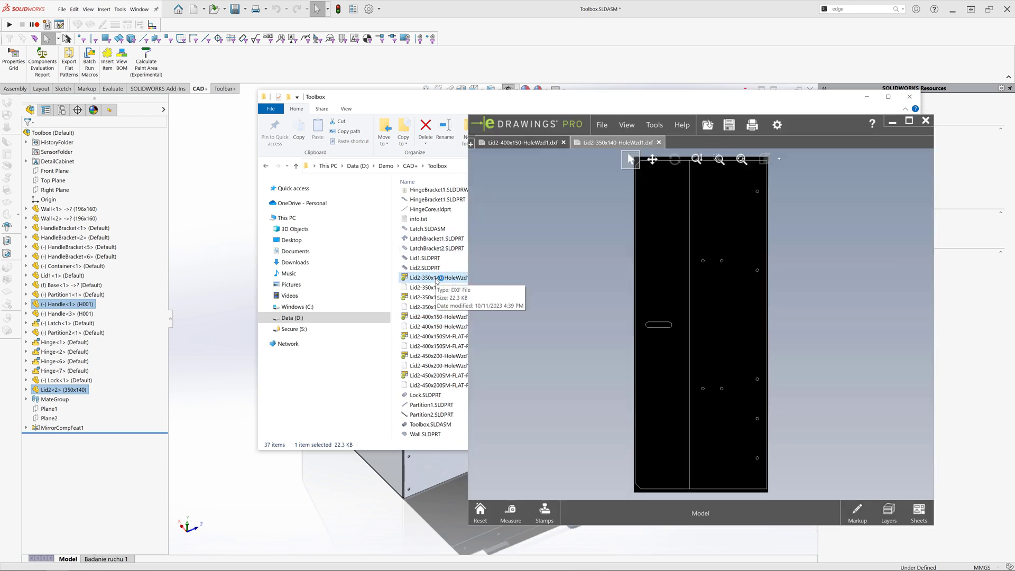
click(435, 278)
double_click(441, 356)
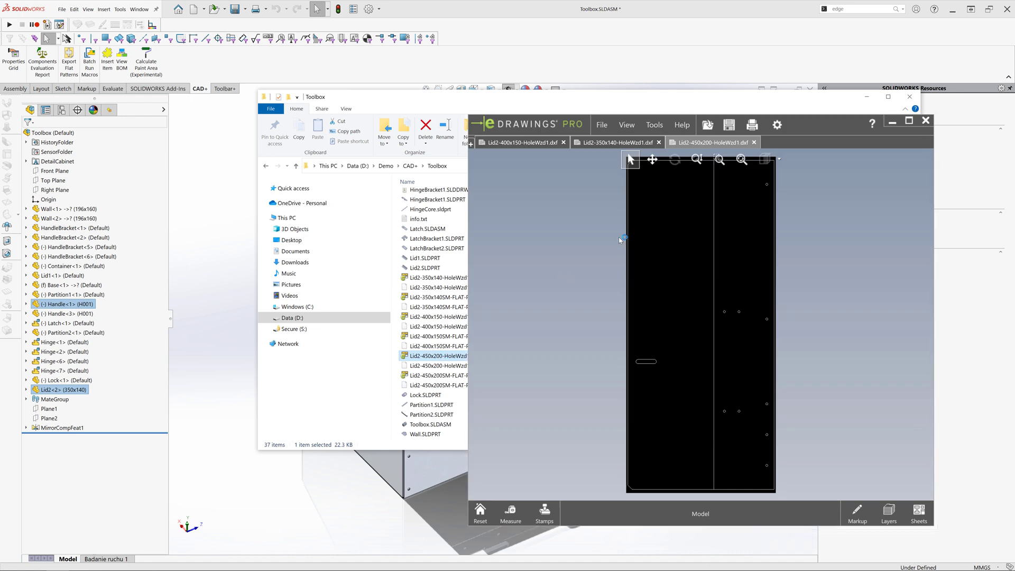
click(595, 146)
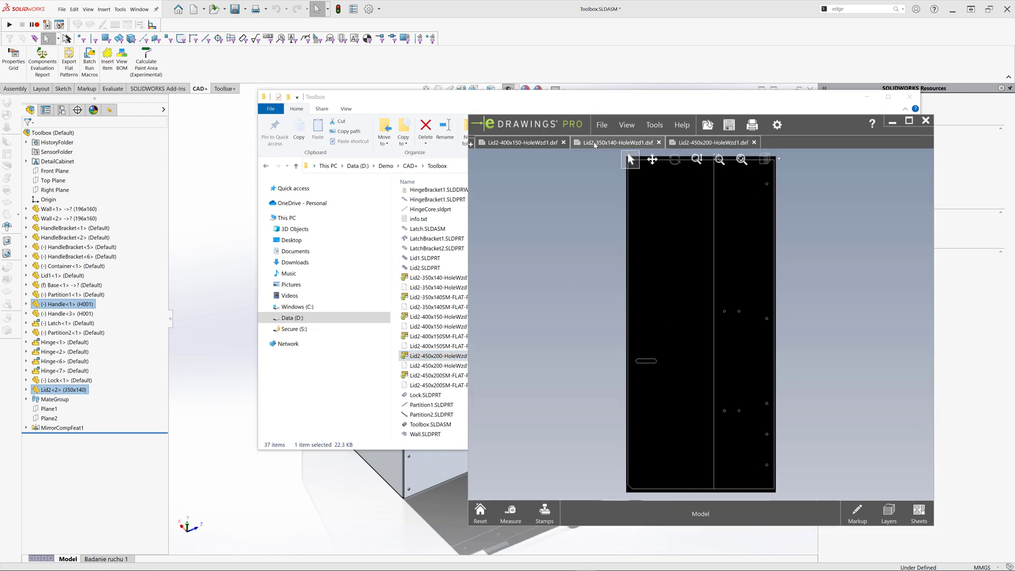
click(544, 147)
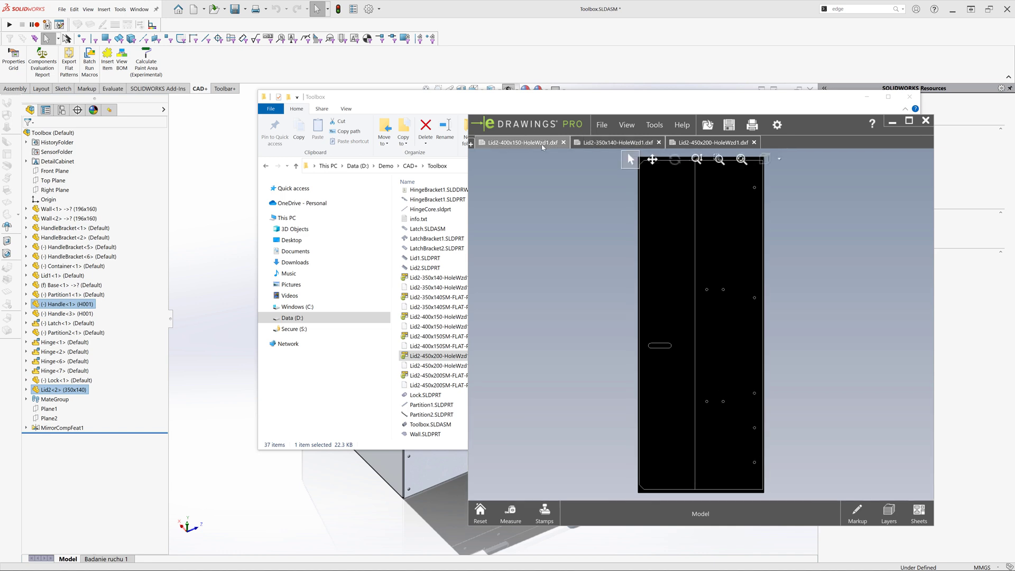